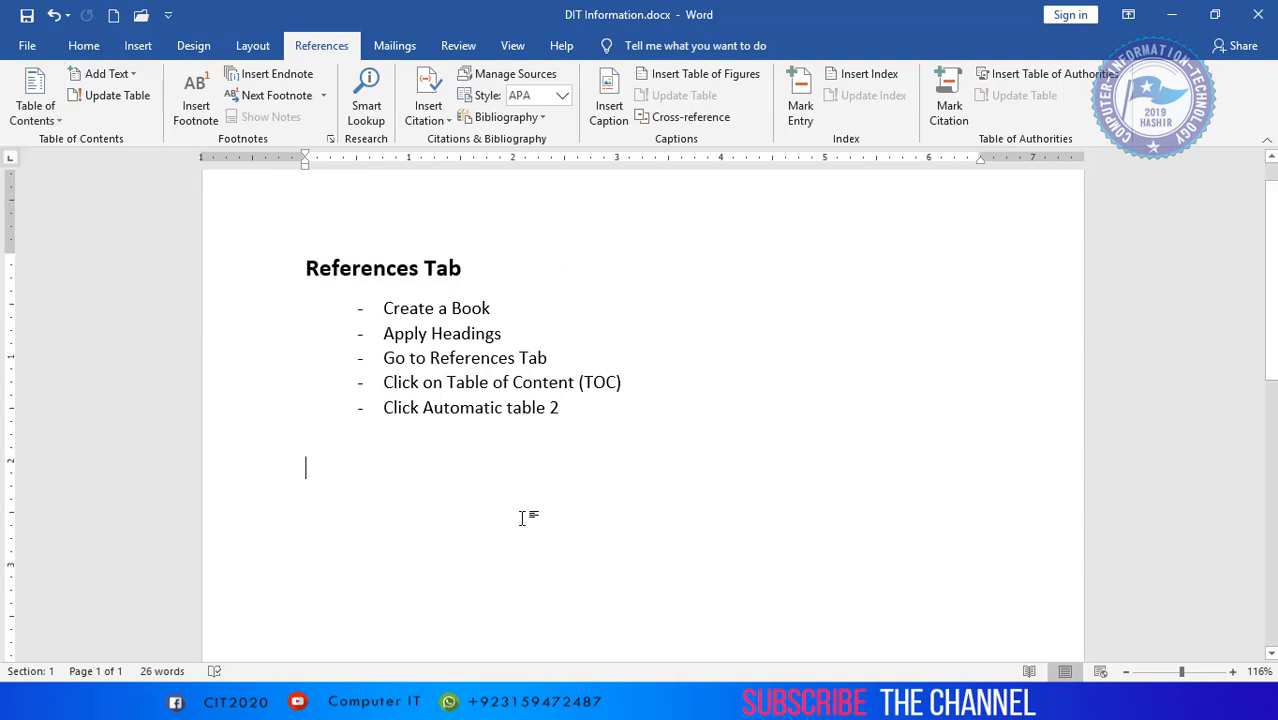
- Delete the References Tab heading and the bulleted instructions beneath it
scroll(522, 517, down, 2)
key(Return)
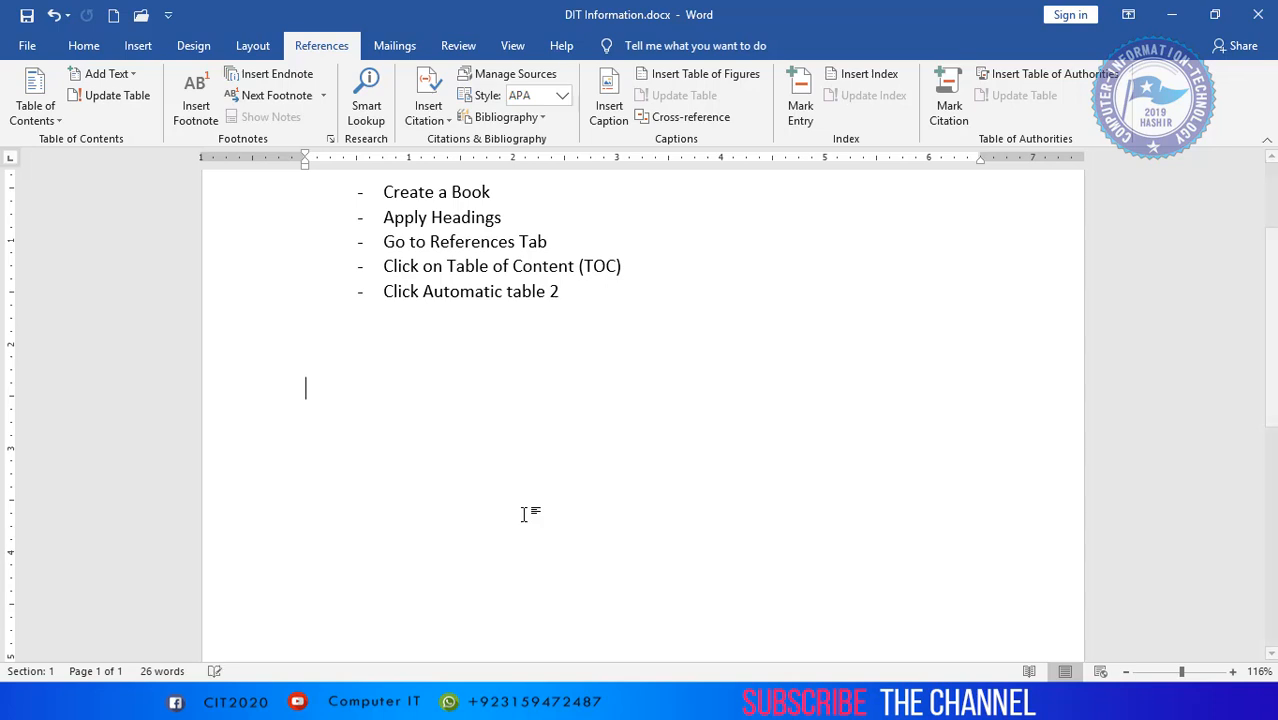
key(Return)
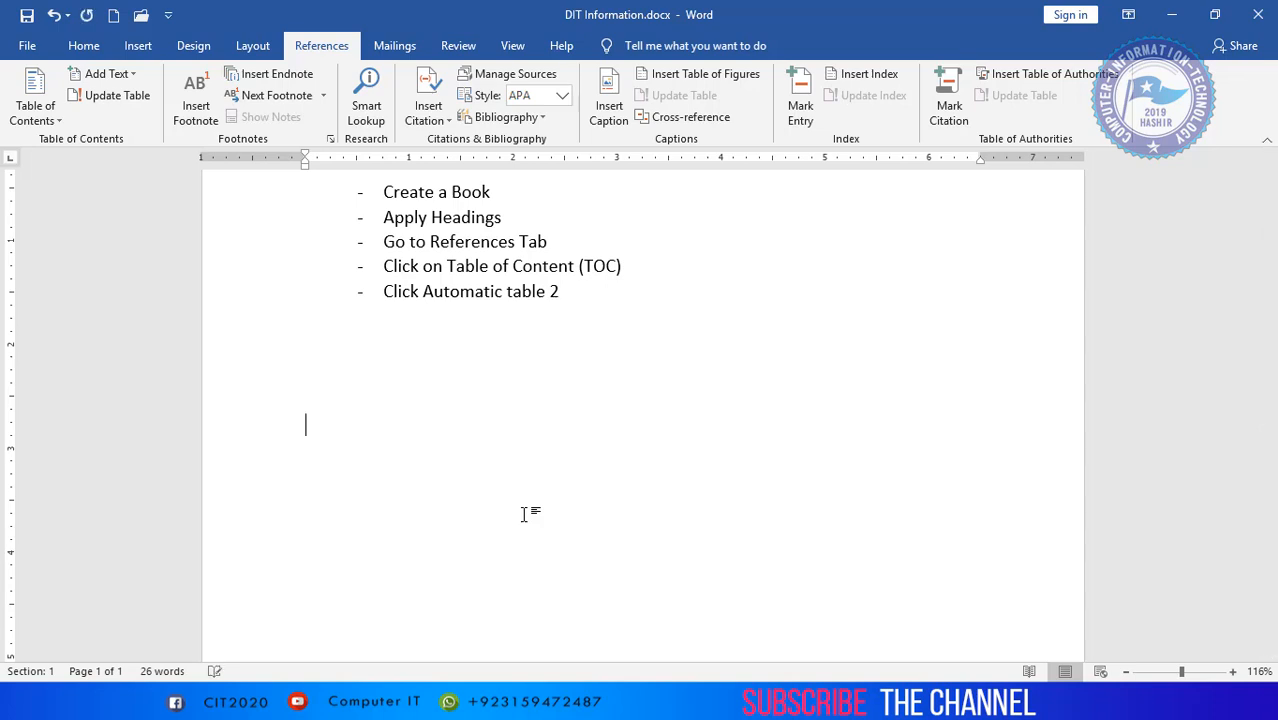
scroll(525, 514, up, 1)
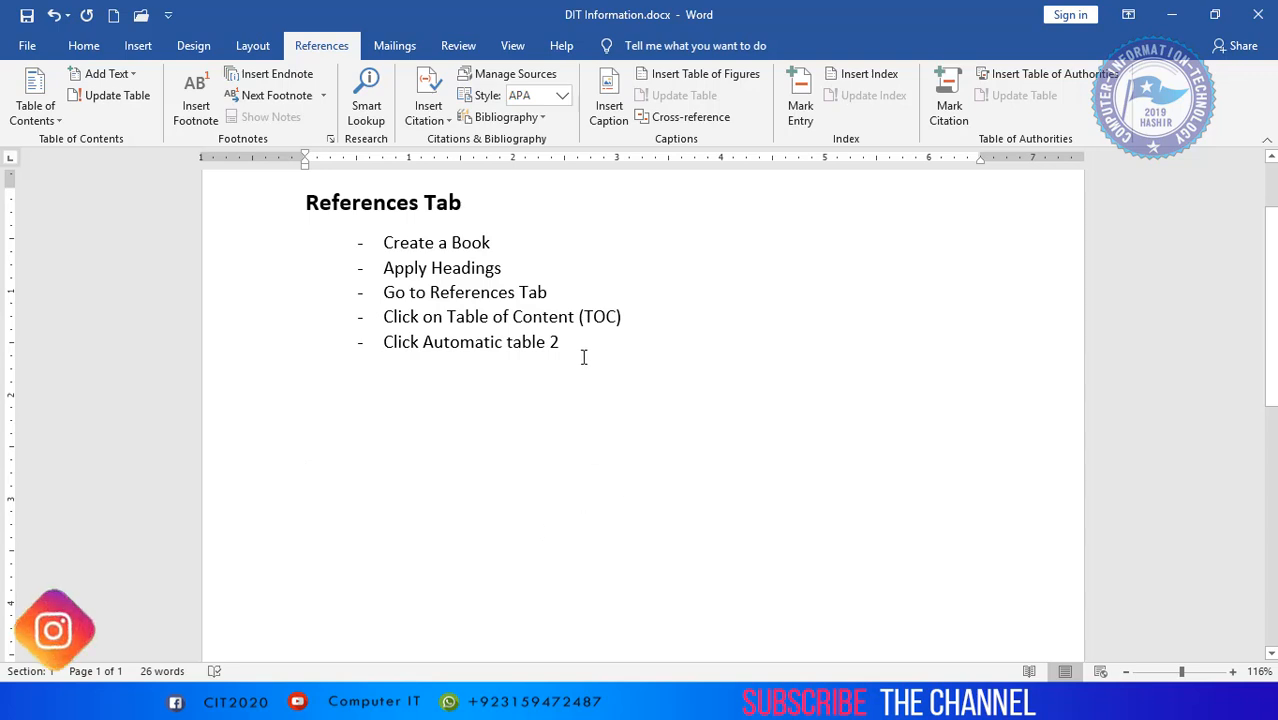
drag(584, 357, 245, 177)
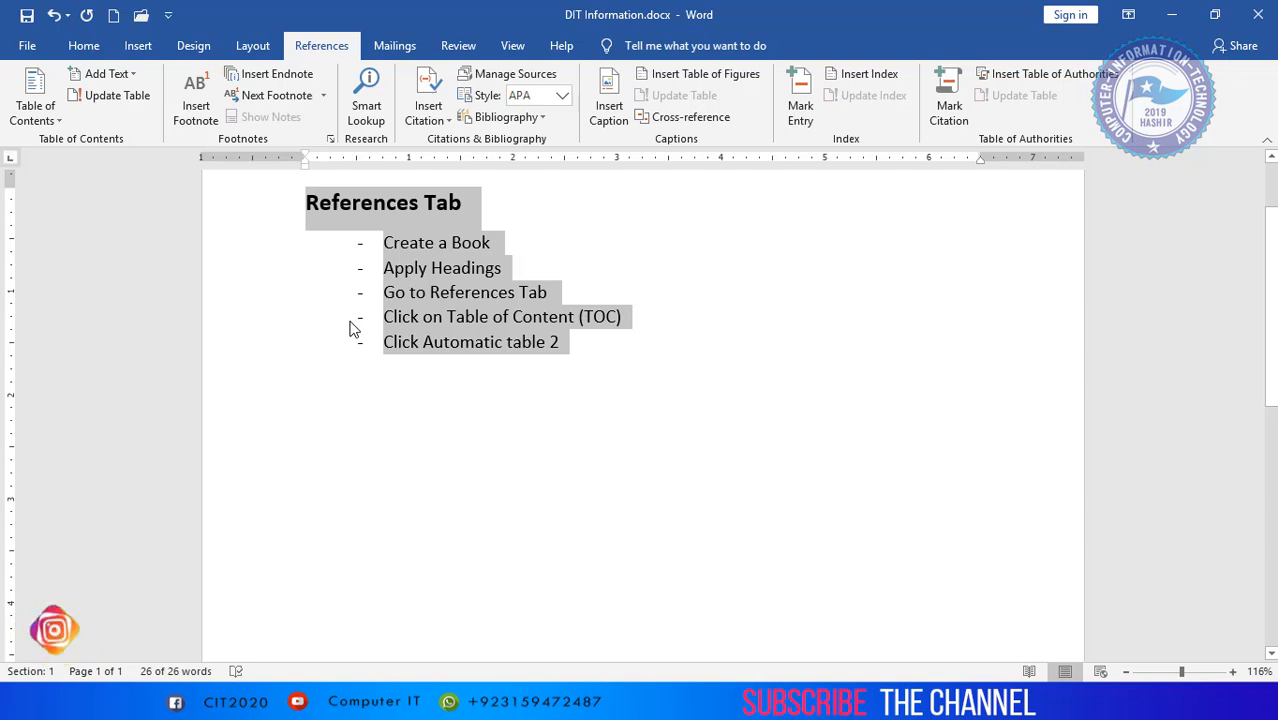
key(Delete)
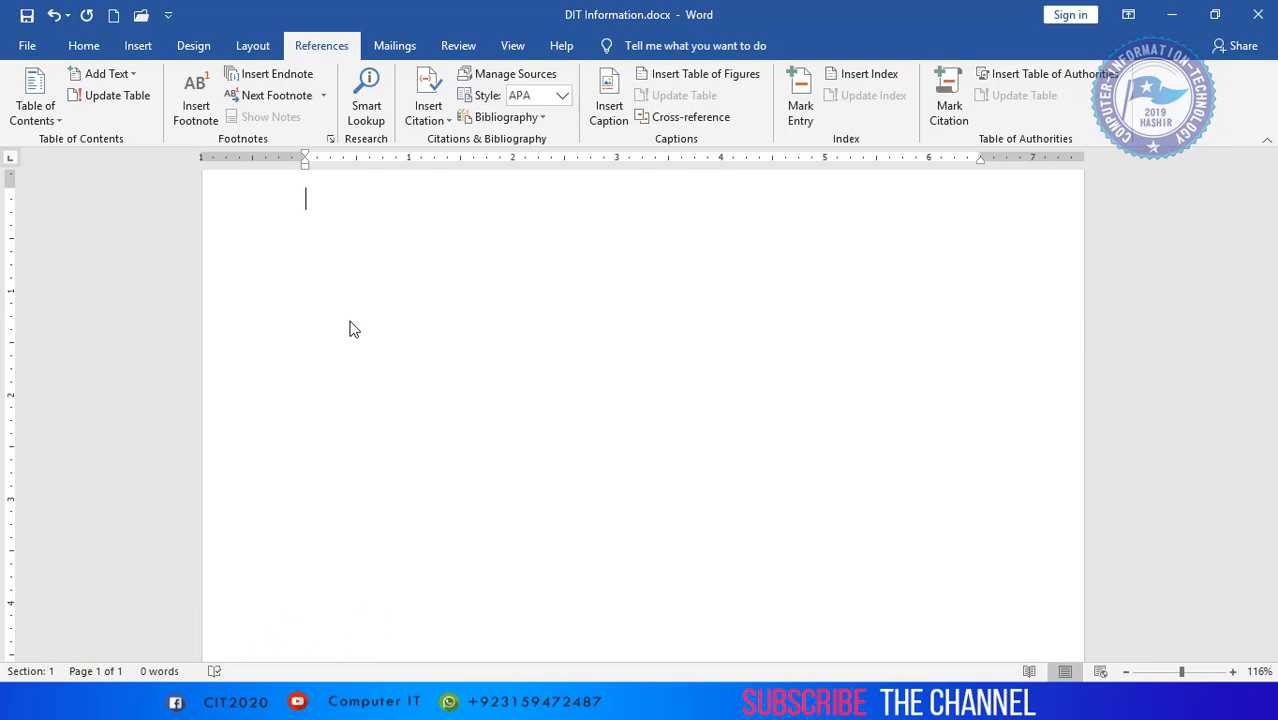
- Enter "What is Networking?", "Types of Network" and "Topology" as three separate paragraphs at the start of the document
text(What is Networ)
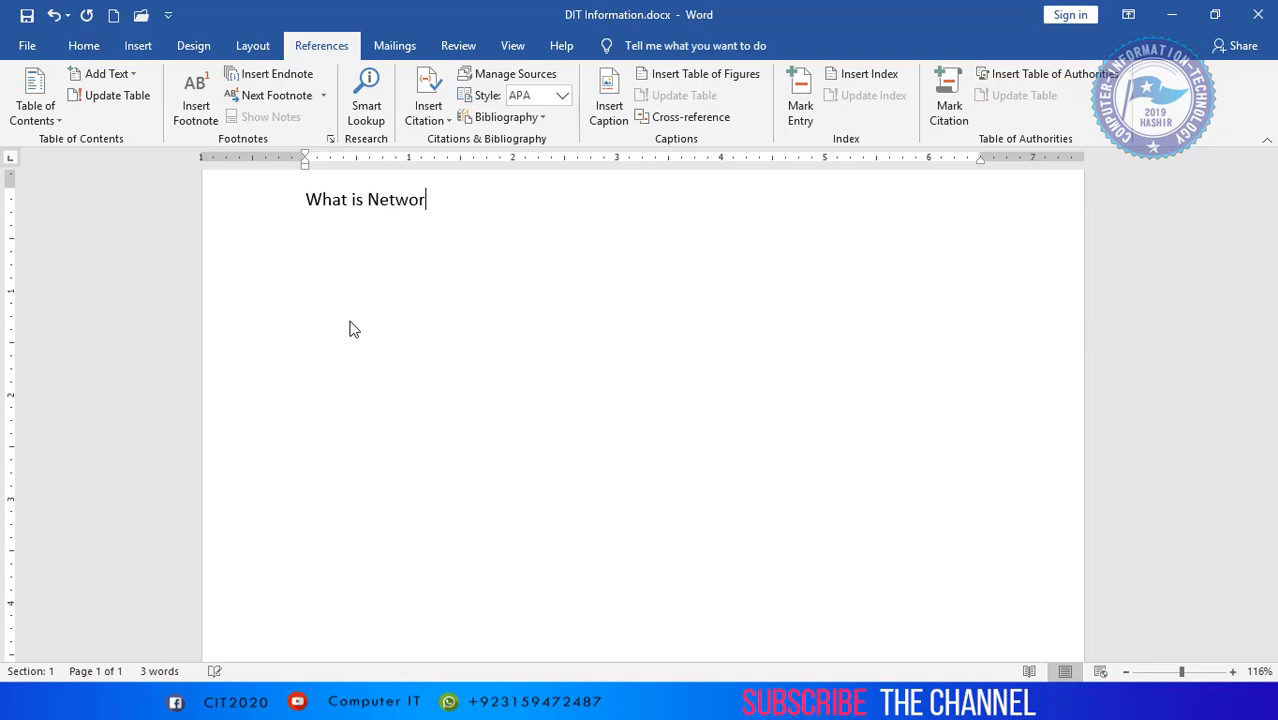
text(king?)
key(Return)
text(Type )
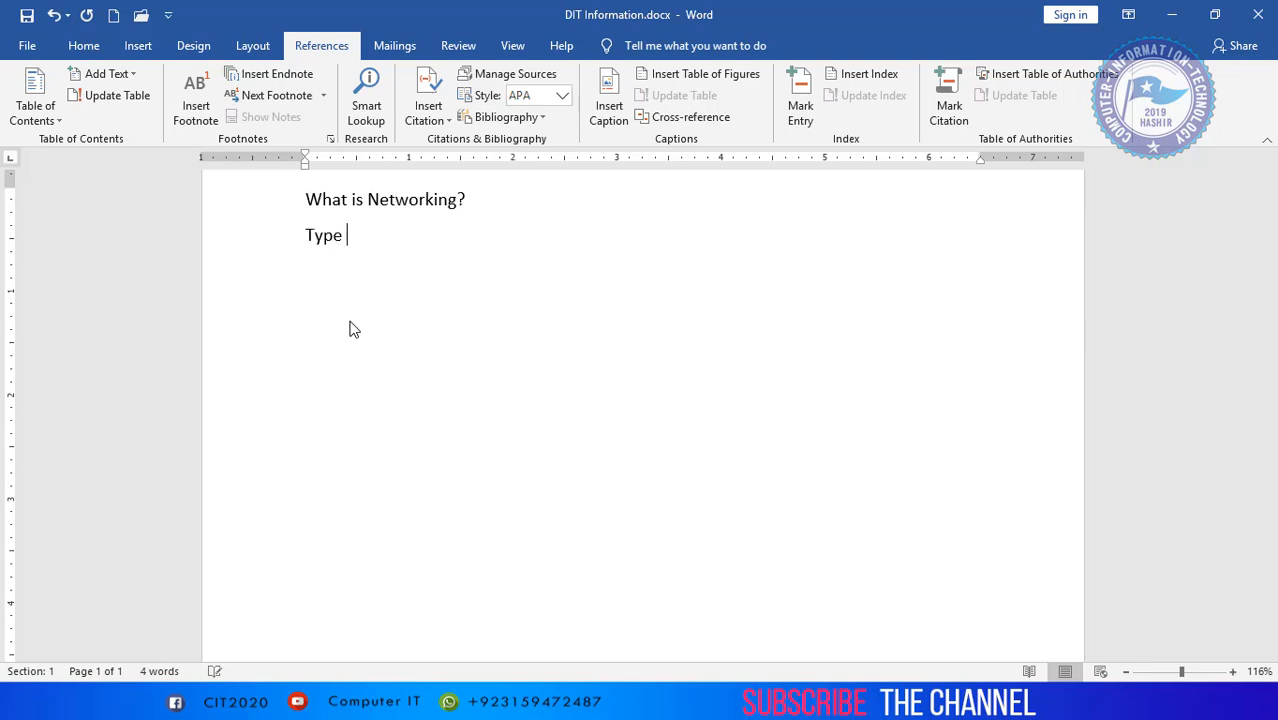
text(s of Network)
key(Return)
text(Topology)
key(Return)
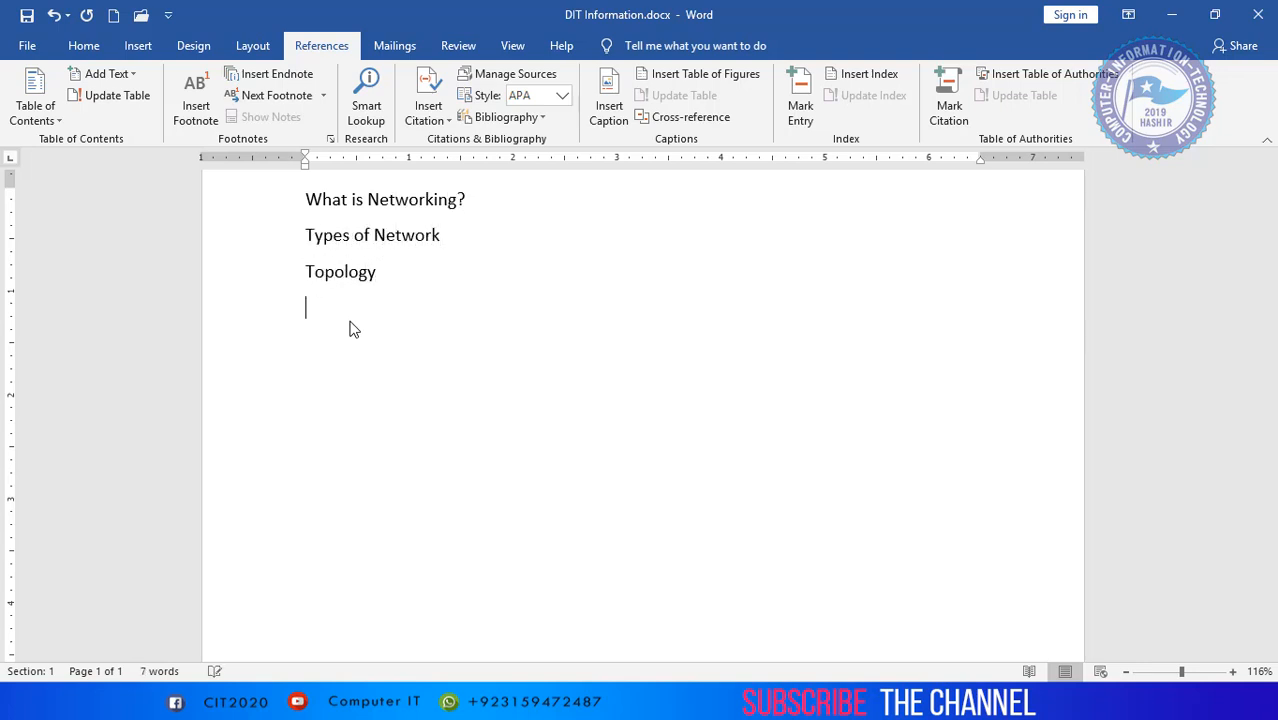
- Add the paragraphs "Bus Topology", "Mesh topology" and "Star Topology" below the Topology line
text(m)
key(BackSpace)
text(Bus Topology)
key(Return)
text(Mesh )
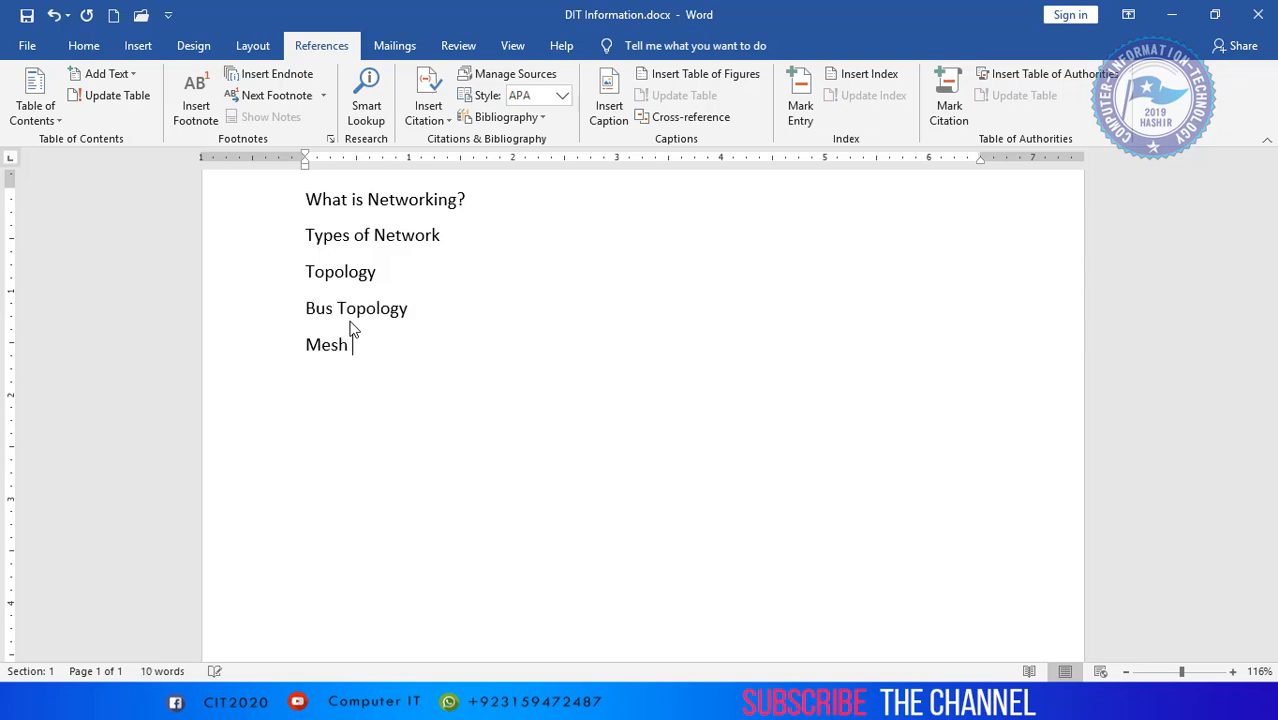
text(topology)
key(BackSpace)
key(BackSpace)
key(BackSpace)
key(BackSpace)
text(ology)
key(Return)
text(Star Topology)
key(Return)
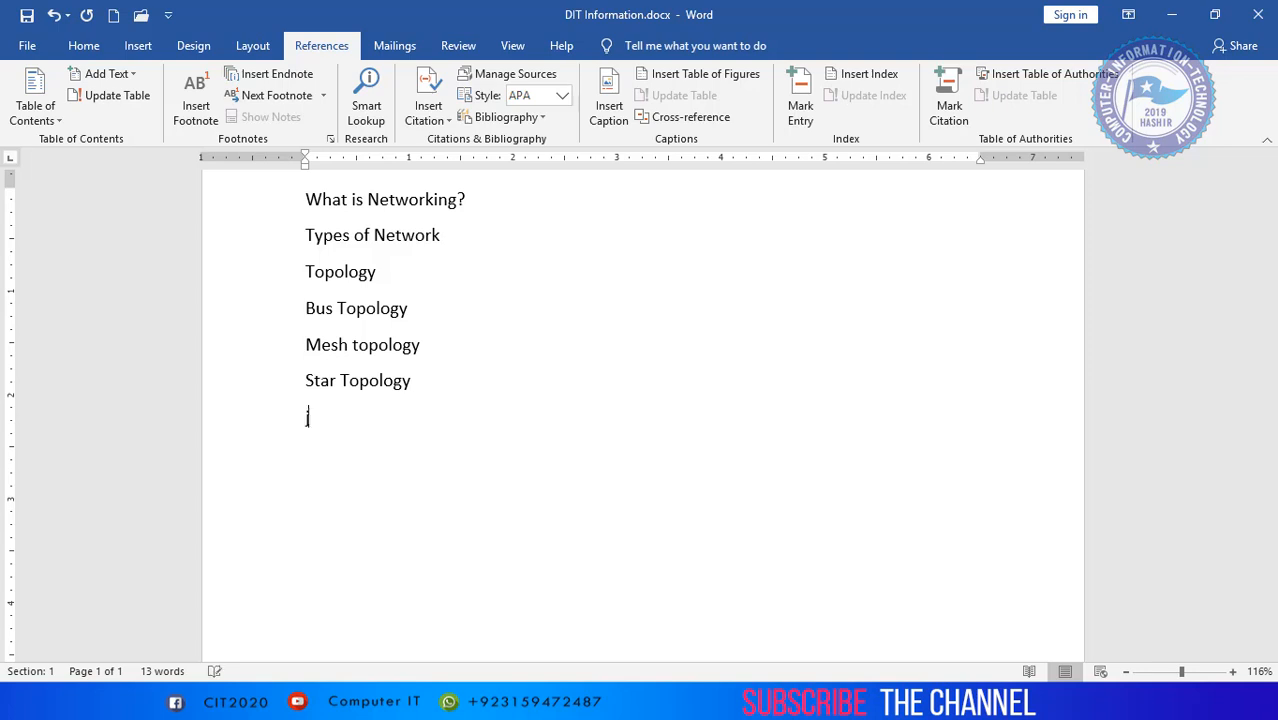
- Add the paragraphs "Communication Media", "Guided Media", "Unguided Media" and "IP addresses" below Star Topology
text(Communication Media)
key(Return)
text(Guided Media)
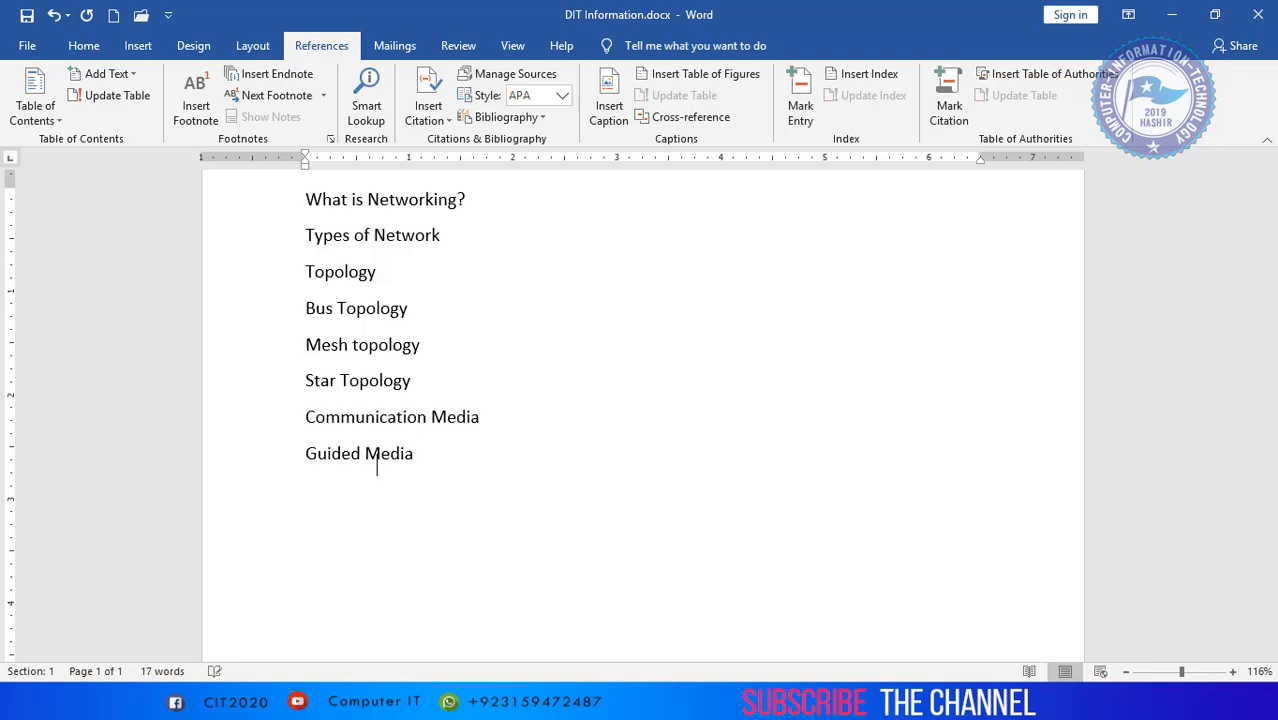
key(Return)
text(Unguided Media)
key(Return)
text(IP a)
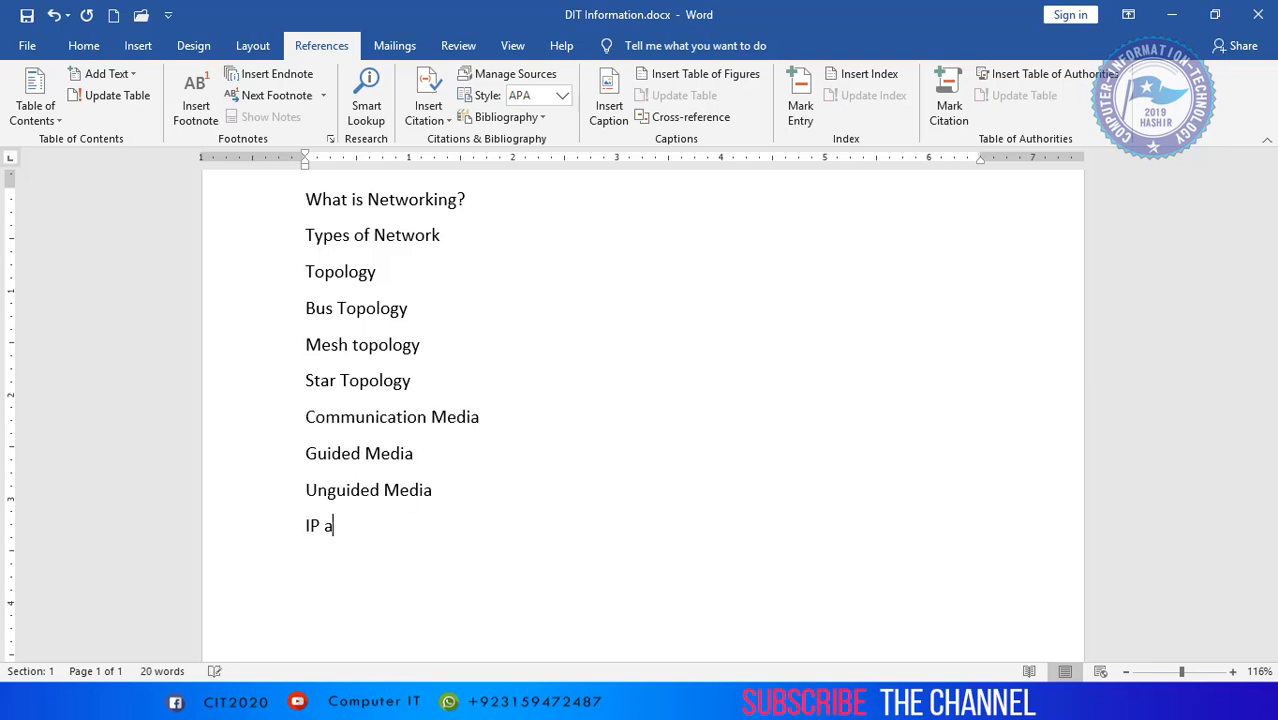
text(ddresses)
key(Return)
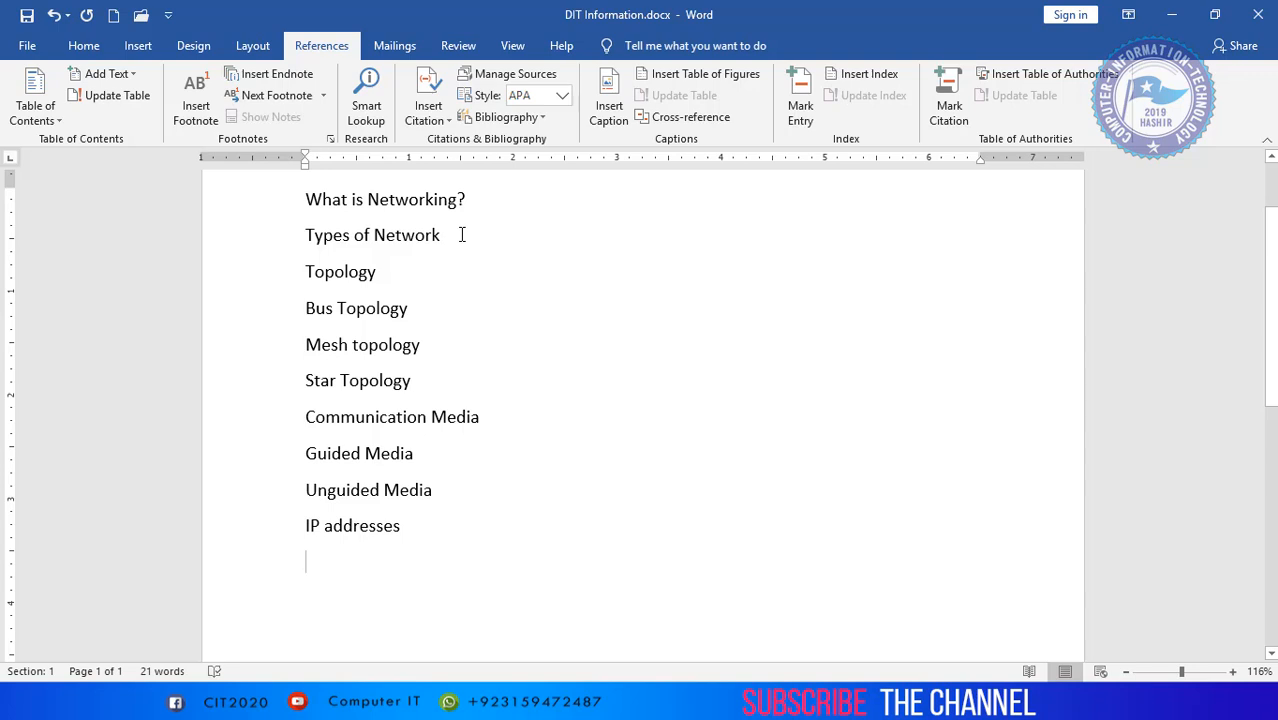
- Select the paragraphs What is Networking?, Types of Network and Topology
click(412, 270)
drag(333, 254, 268, 205)
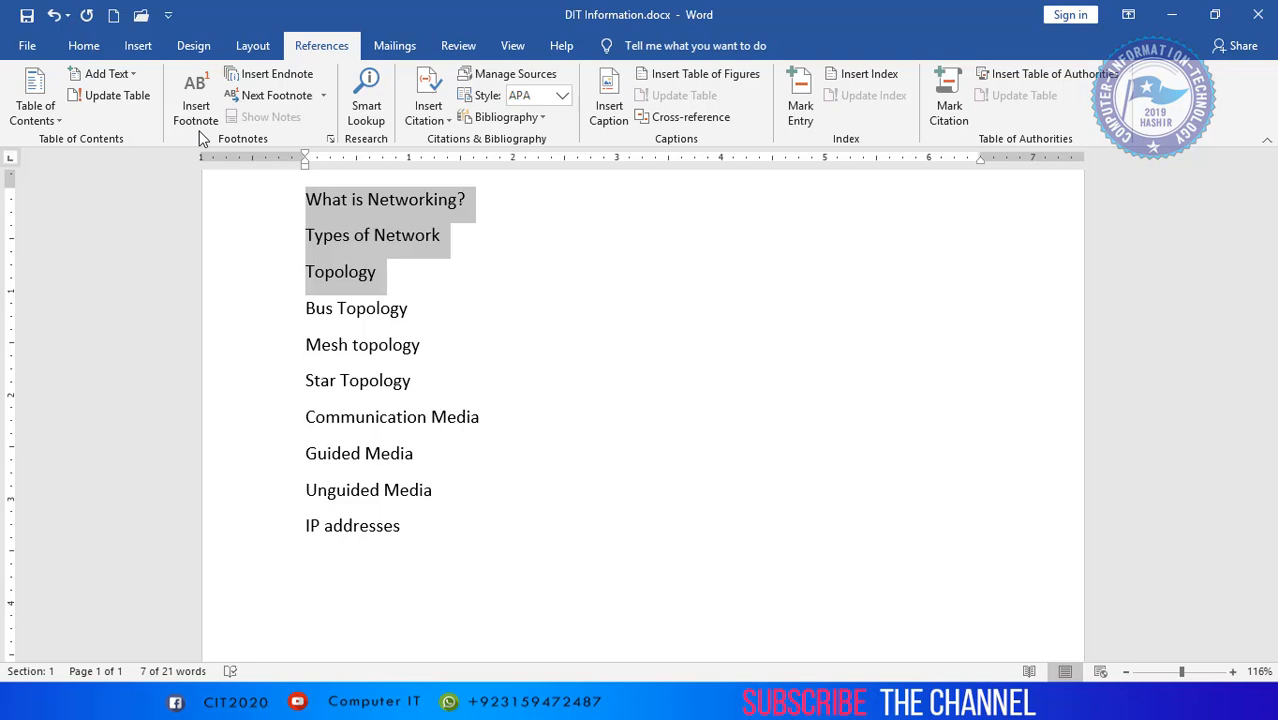
key(ctrl+alt+1)
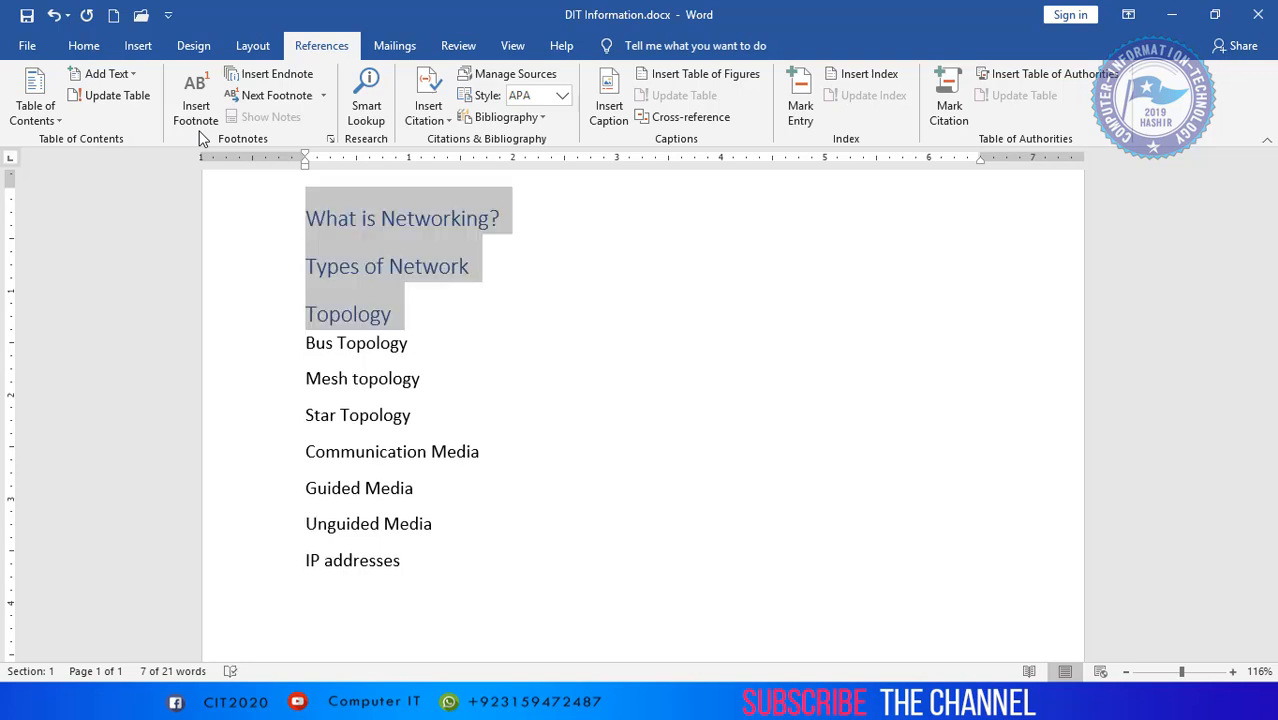
key(ctrl+f)
key(ctrl+z)
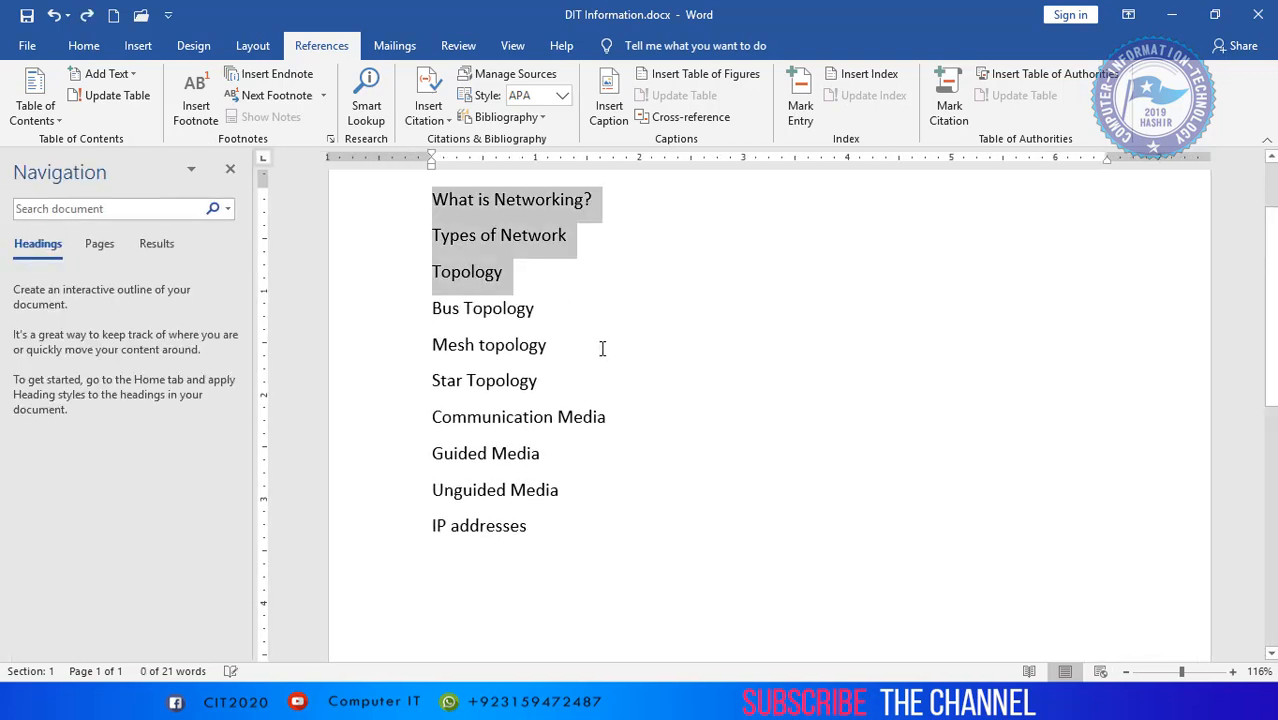
click(231, 171)
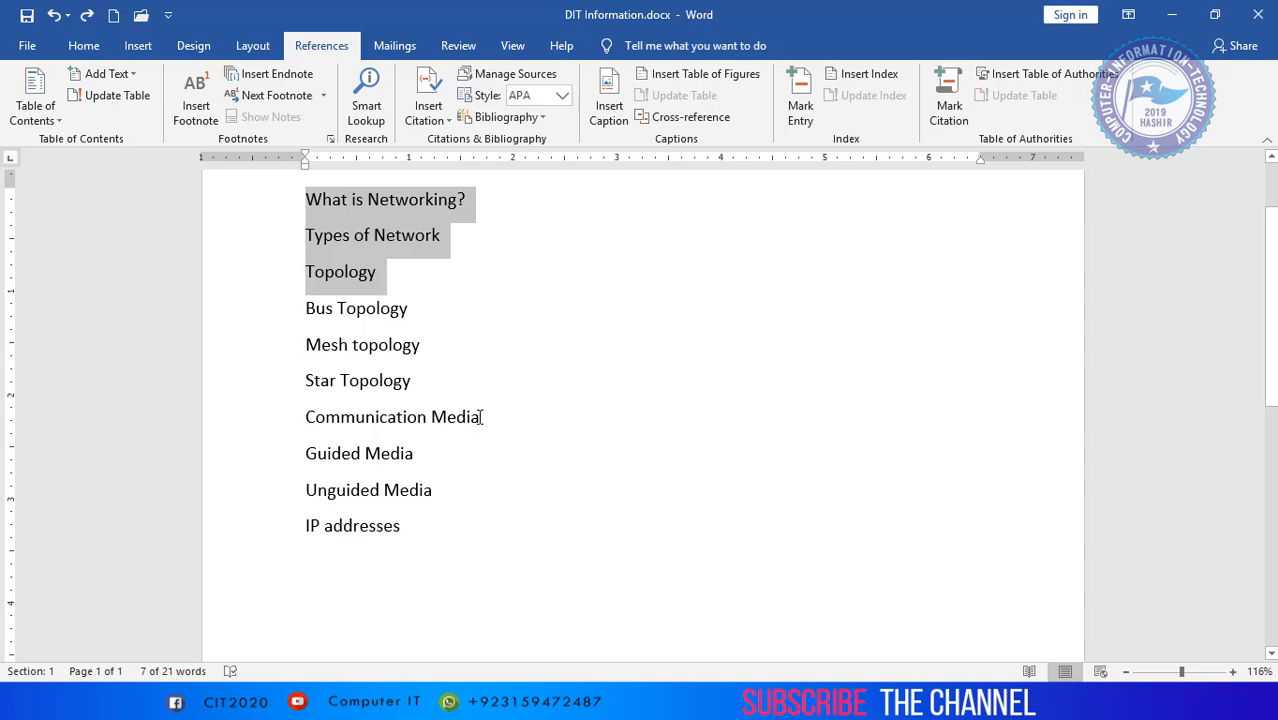
- Add Communication Media and IP addresses to the selection and assign all selected lines to table of contents Level 1
drag(490, 417, 298, 417)
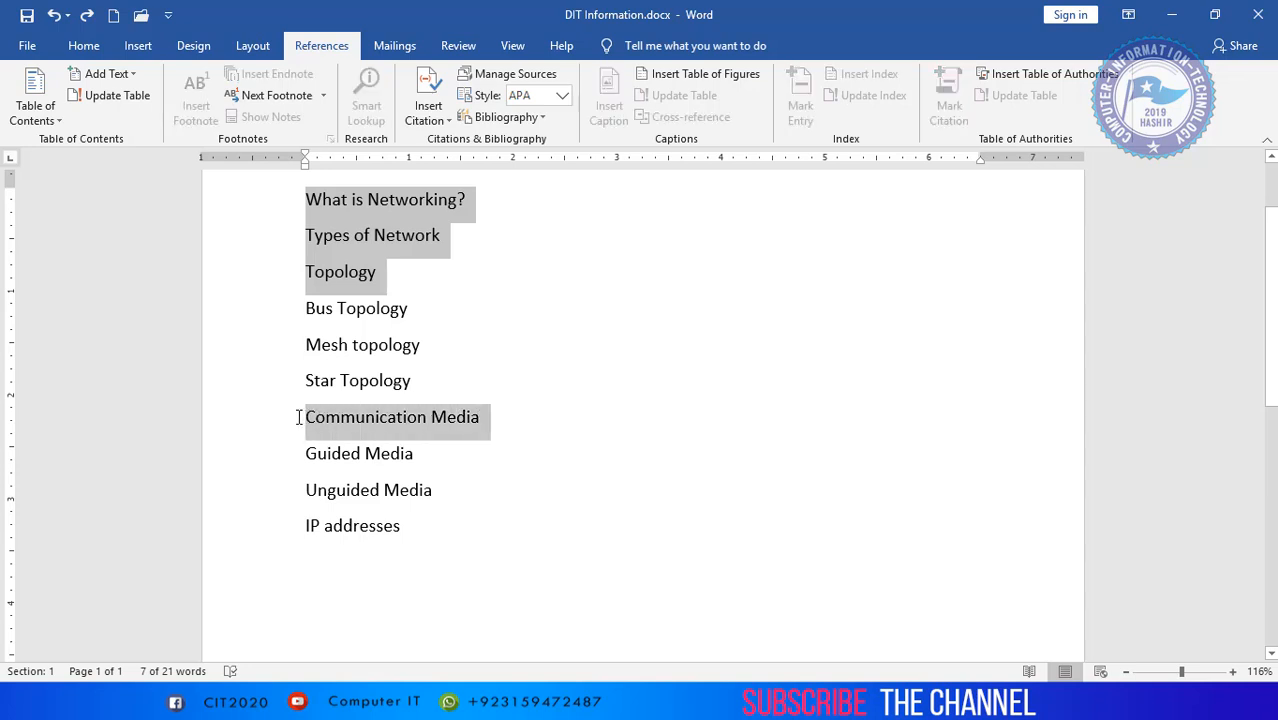
drag(424, 524, 281, 522)
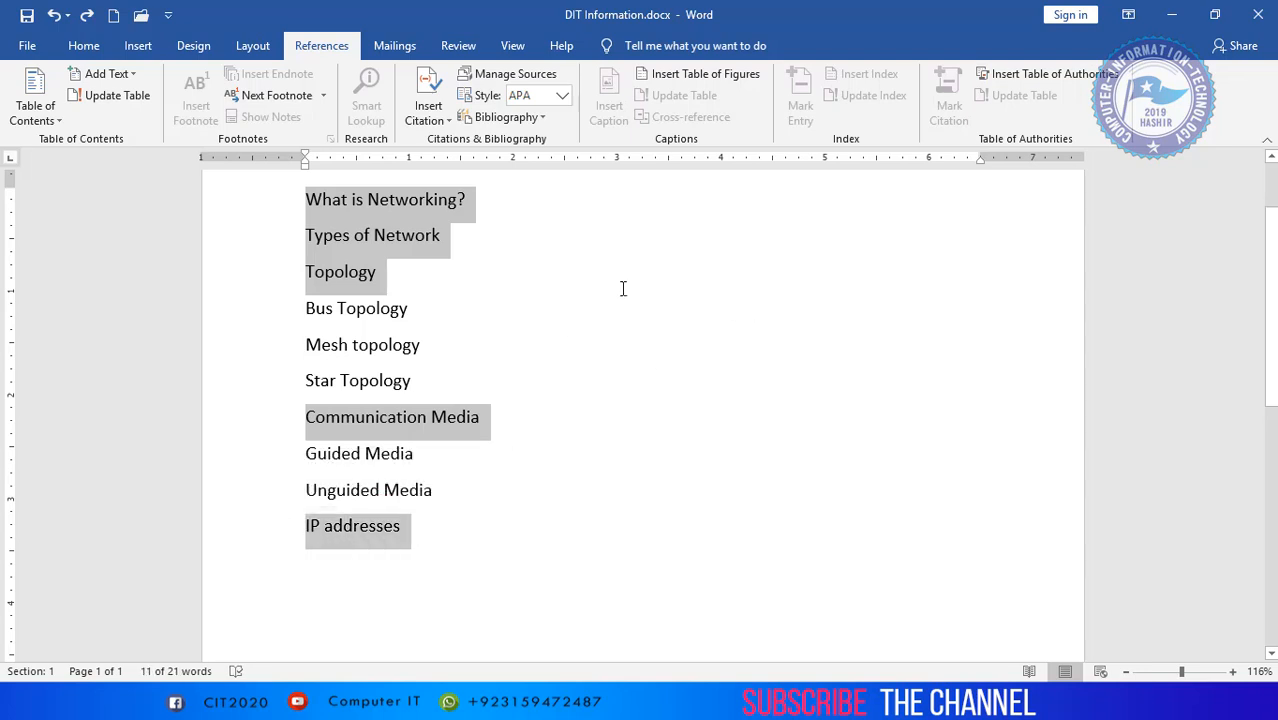
click(80, 46)
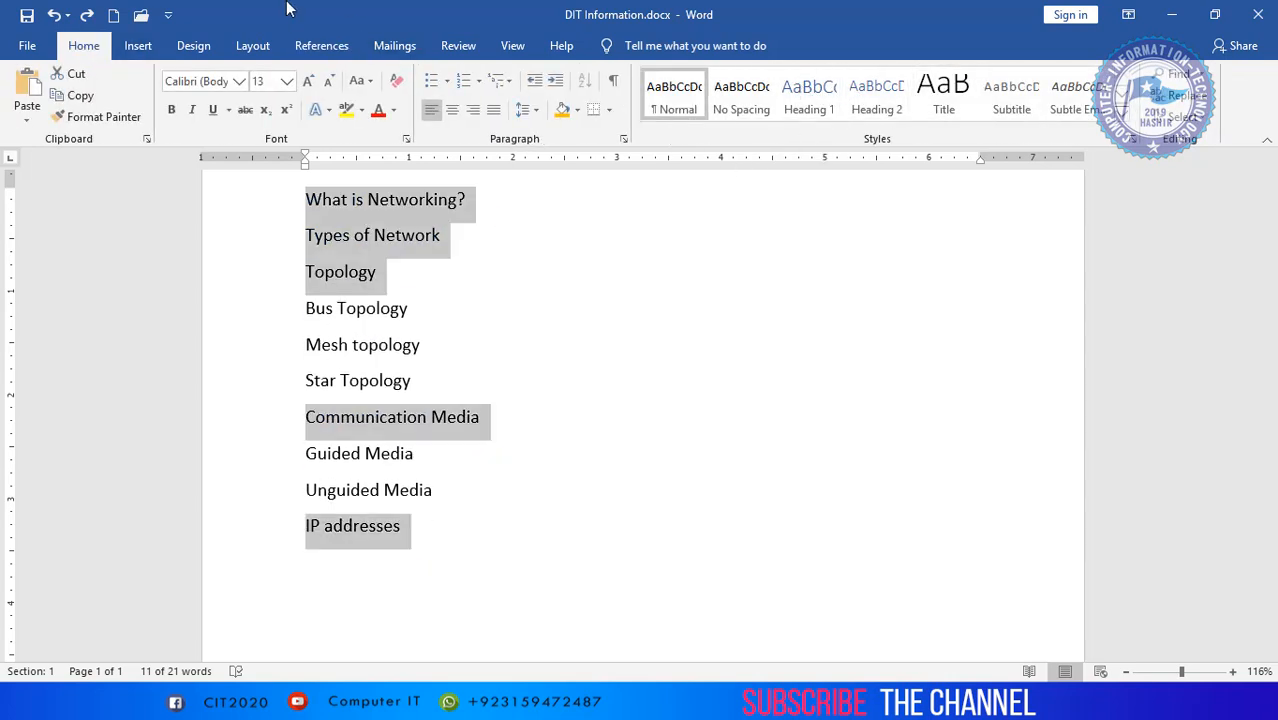
click(328, 38)
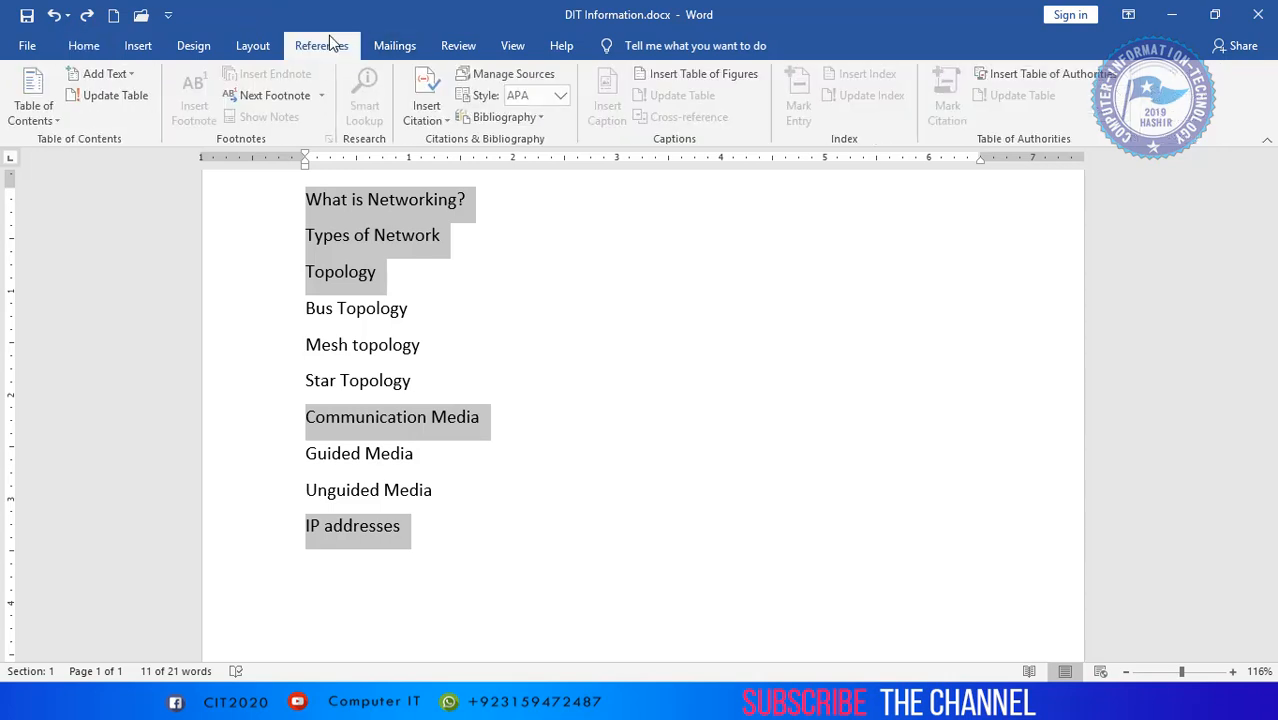
click(118, 70)
click(113, 120)
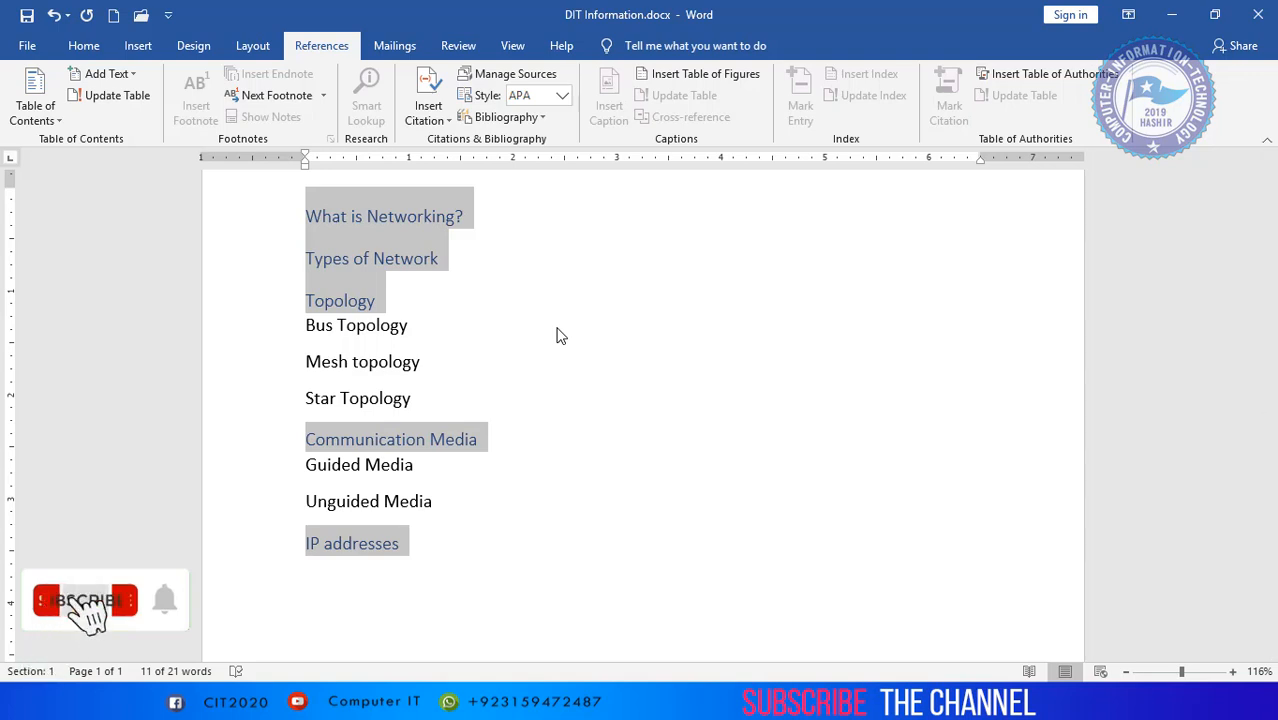
- Assign Bus Topology, Mesh topology, Star Topology, Guided Media and Unguided Media to table of contents Level 2
click(431, 402)
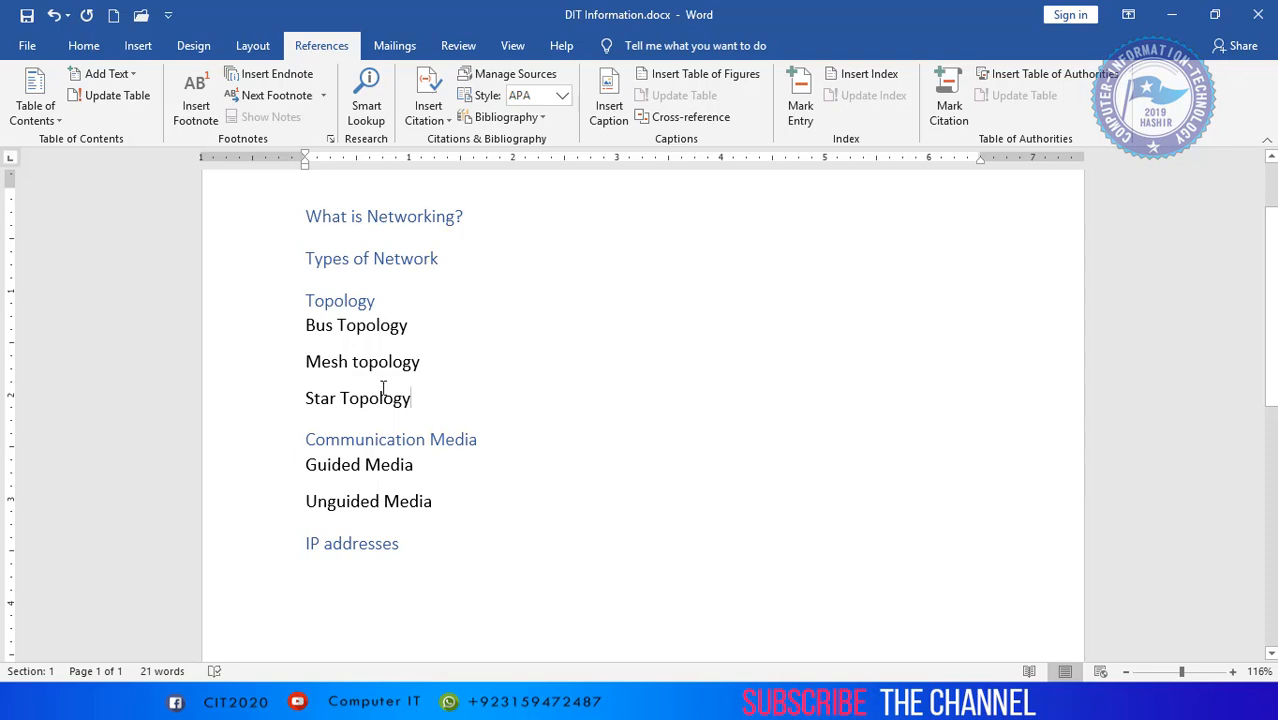
drag(382, 390, 278, 326)
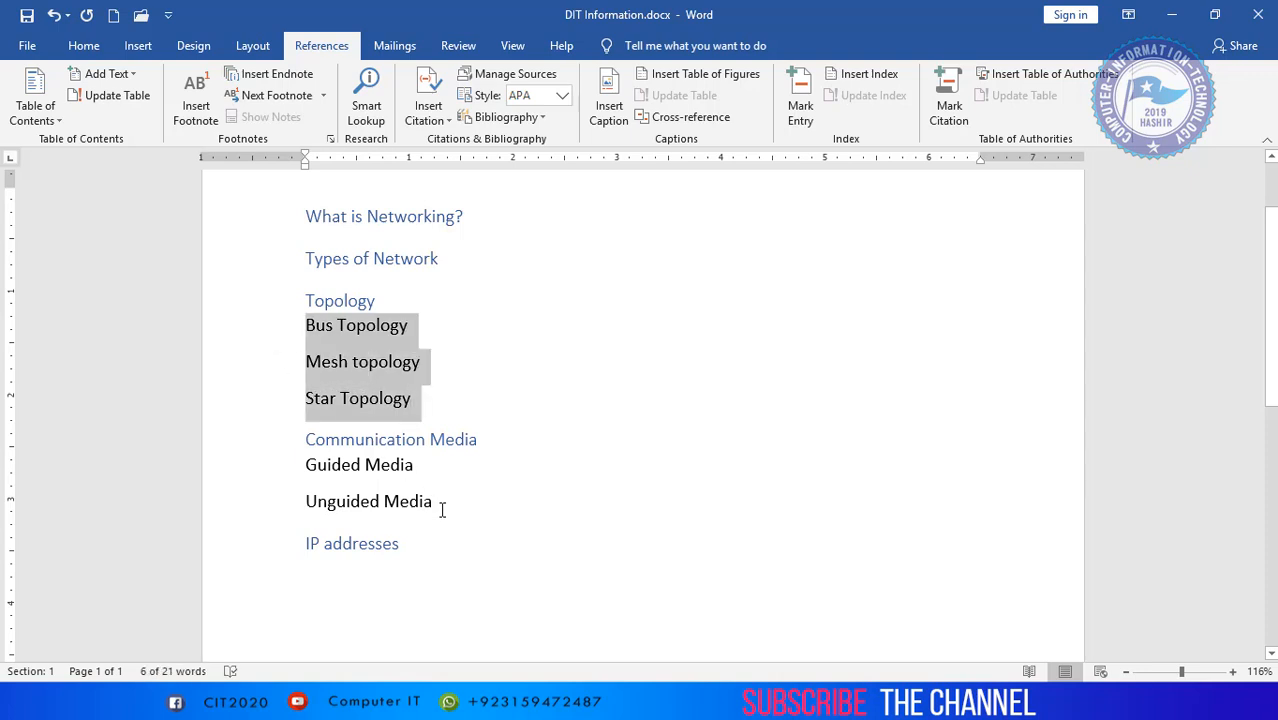
drag(441, 510, 277, 477)
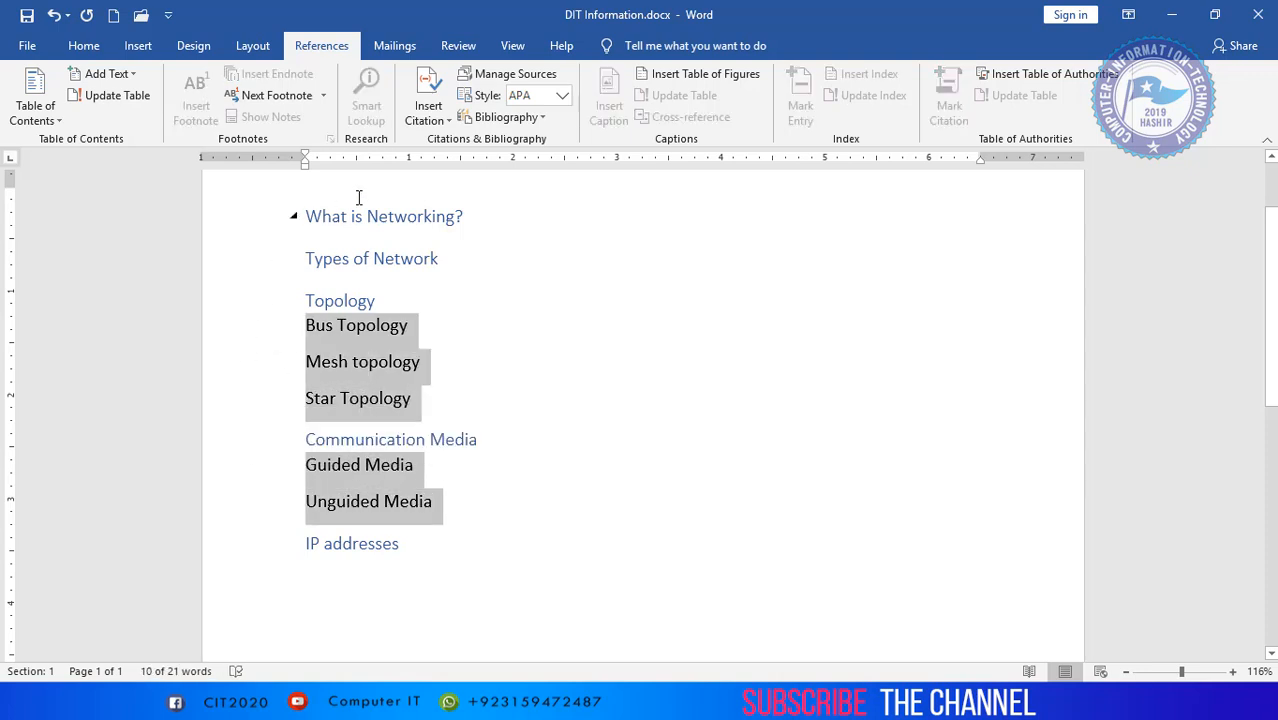
click(105, 74)
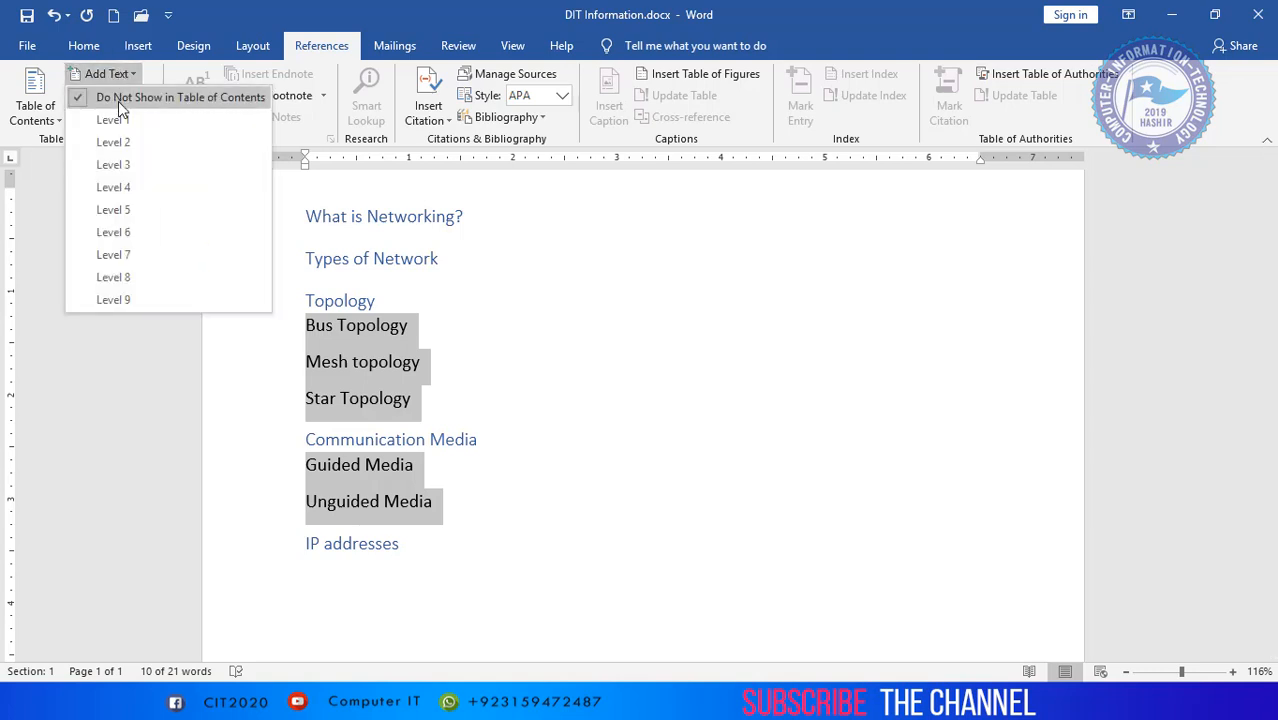
click(113, 142)
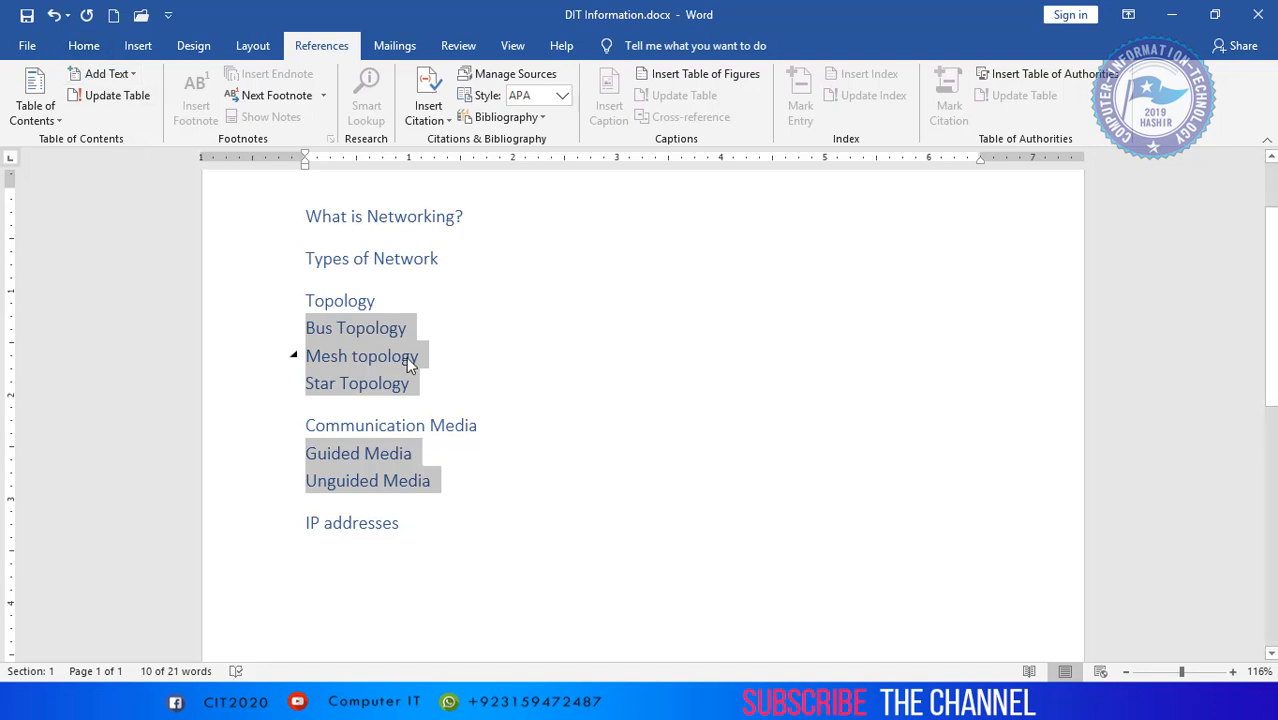
click(579, 458)
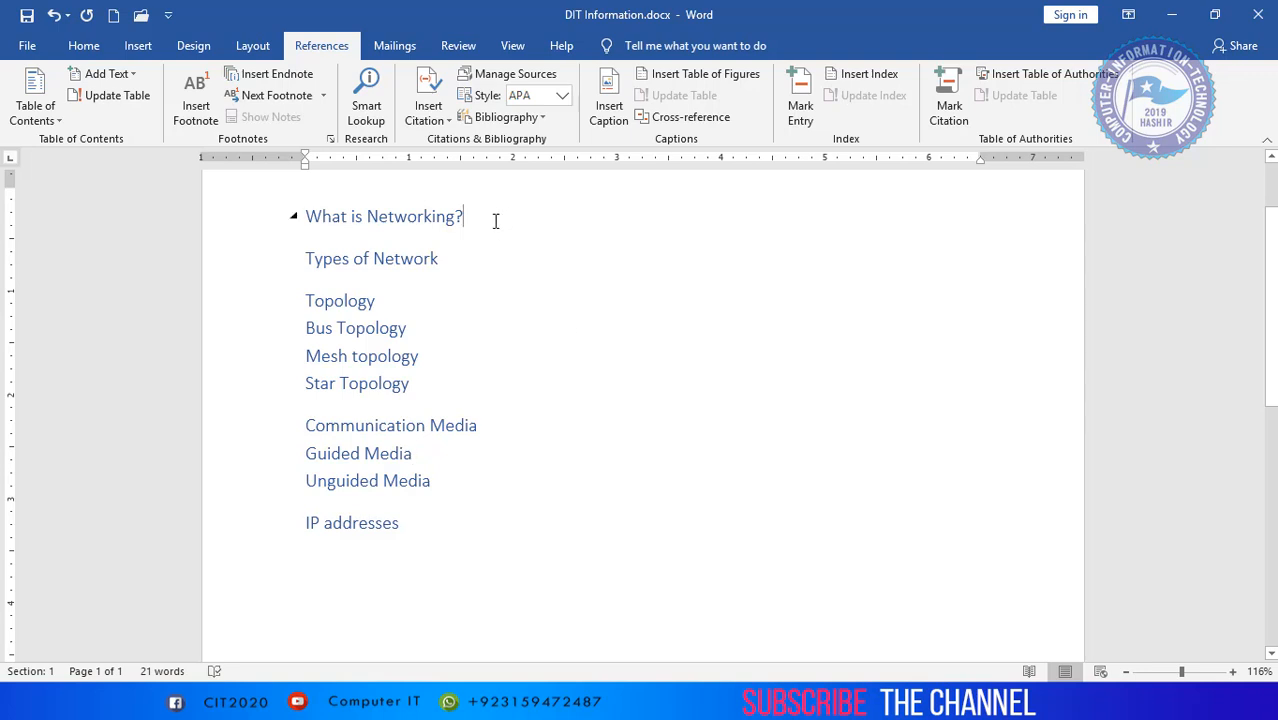
- Insert sample paragraphs with =rand() directly under the What is Networking? heading
key(Return)
text(=)
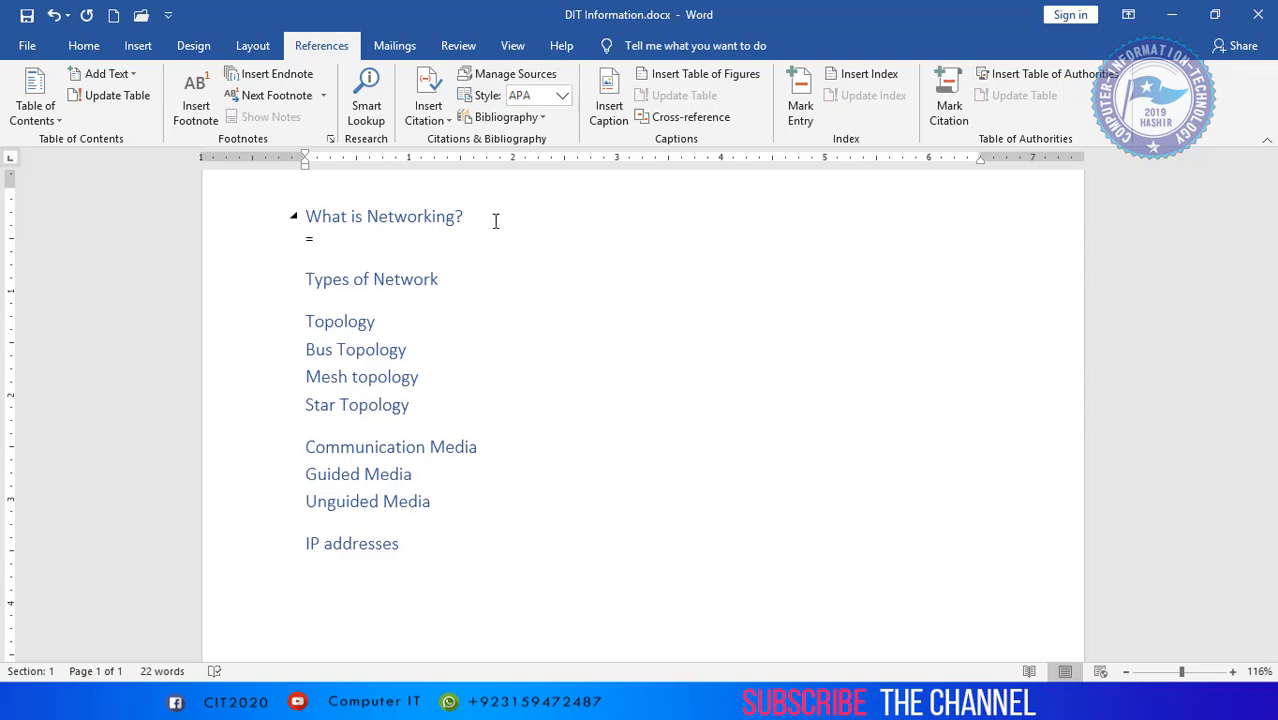
text(rand())
key(Return)
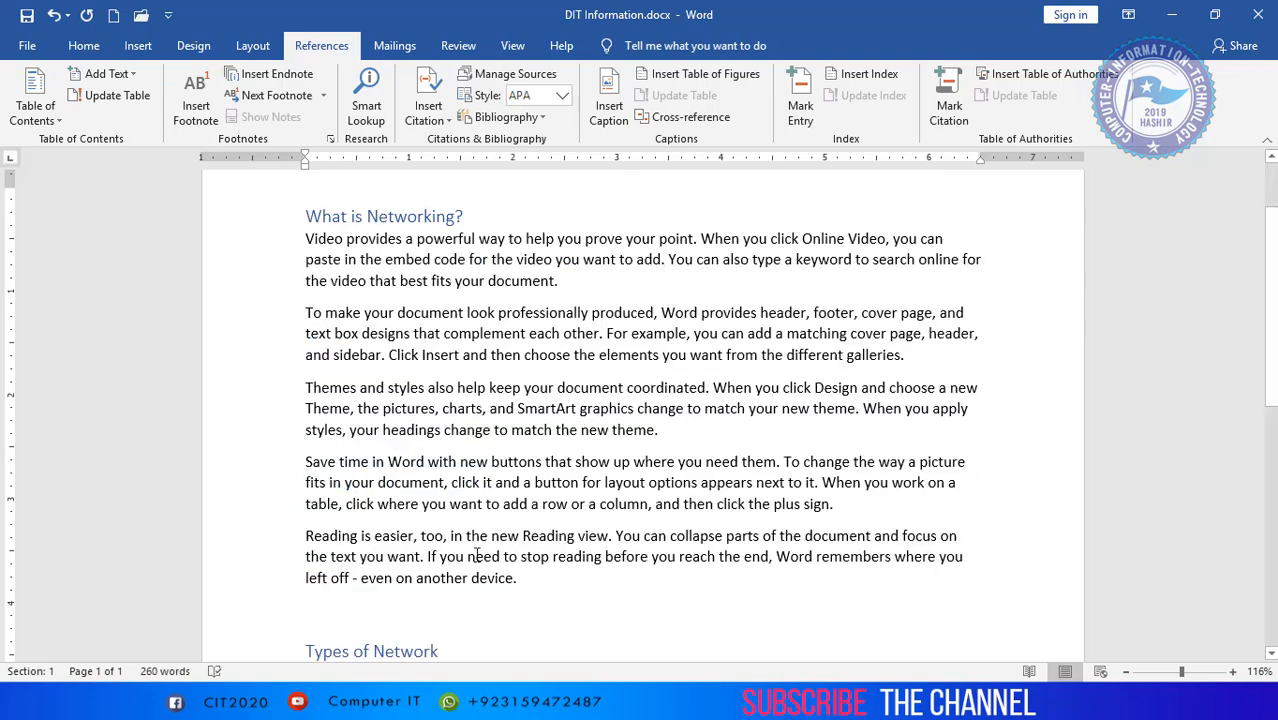
drag(520, 578, 286, 236)
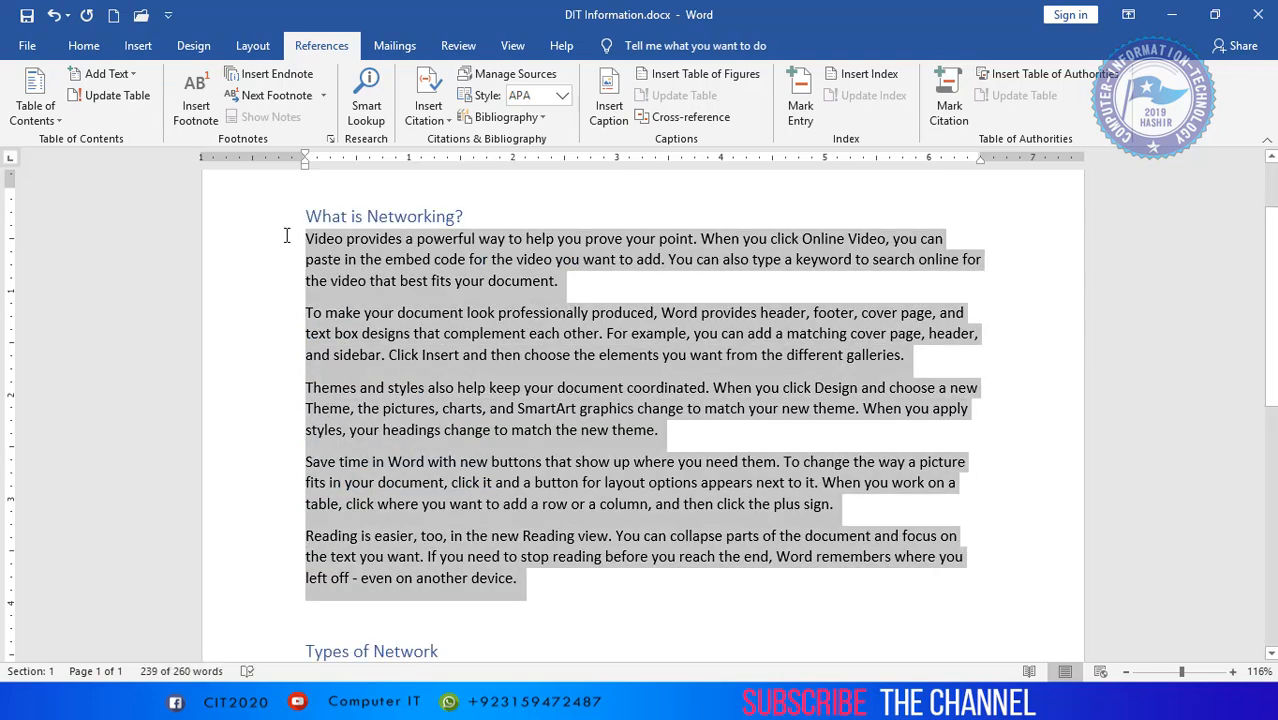
click(530, 600)
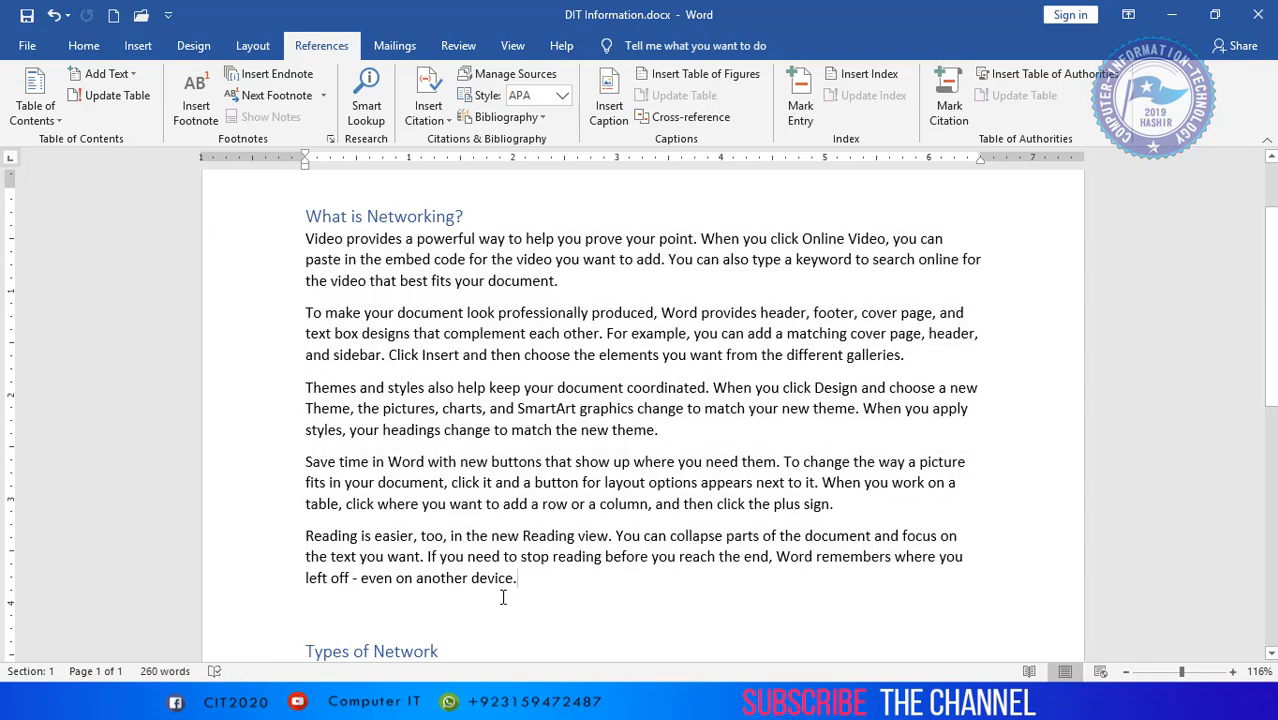
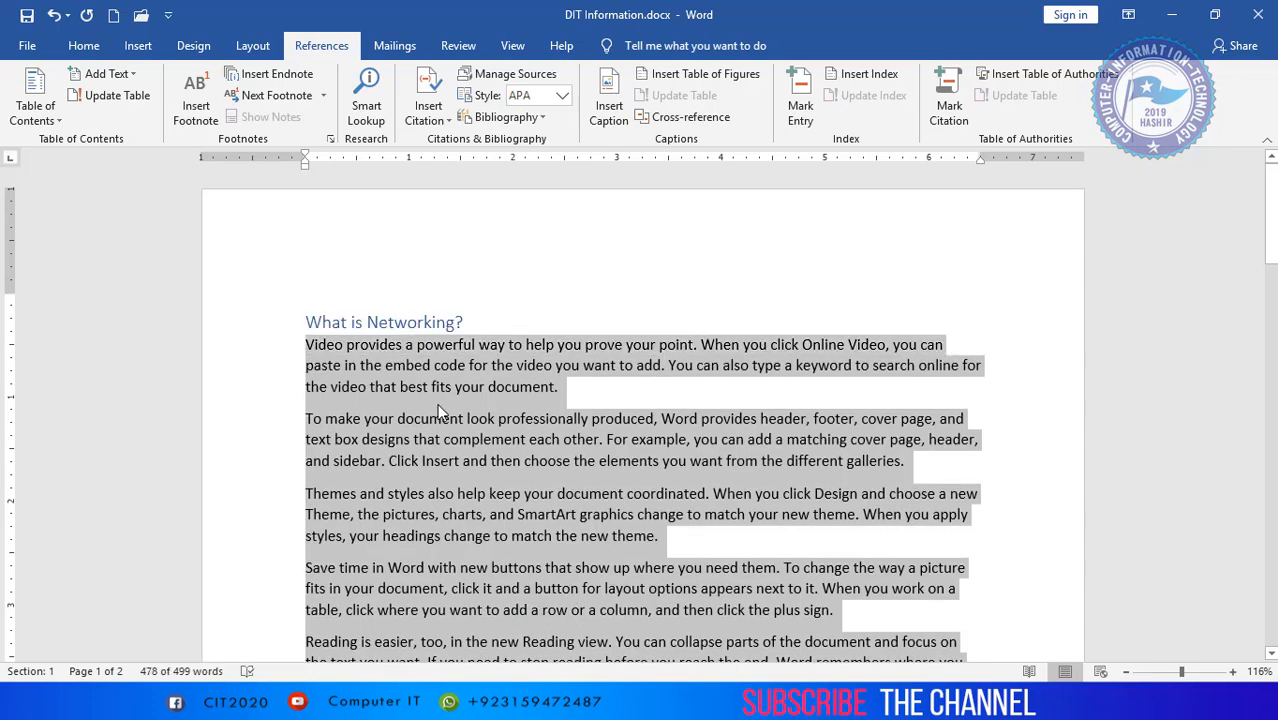
- Paste the copied sample paragraphs on a new line under the Types of Network heading
scroll(437, 408, down, 10)
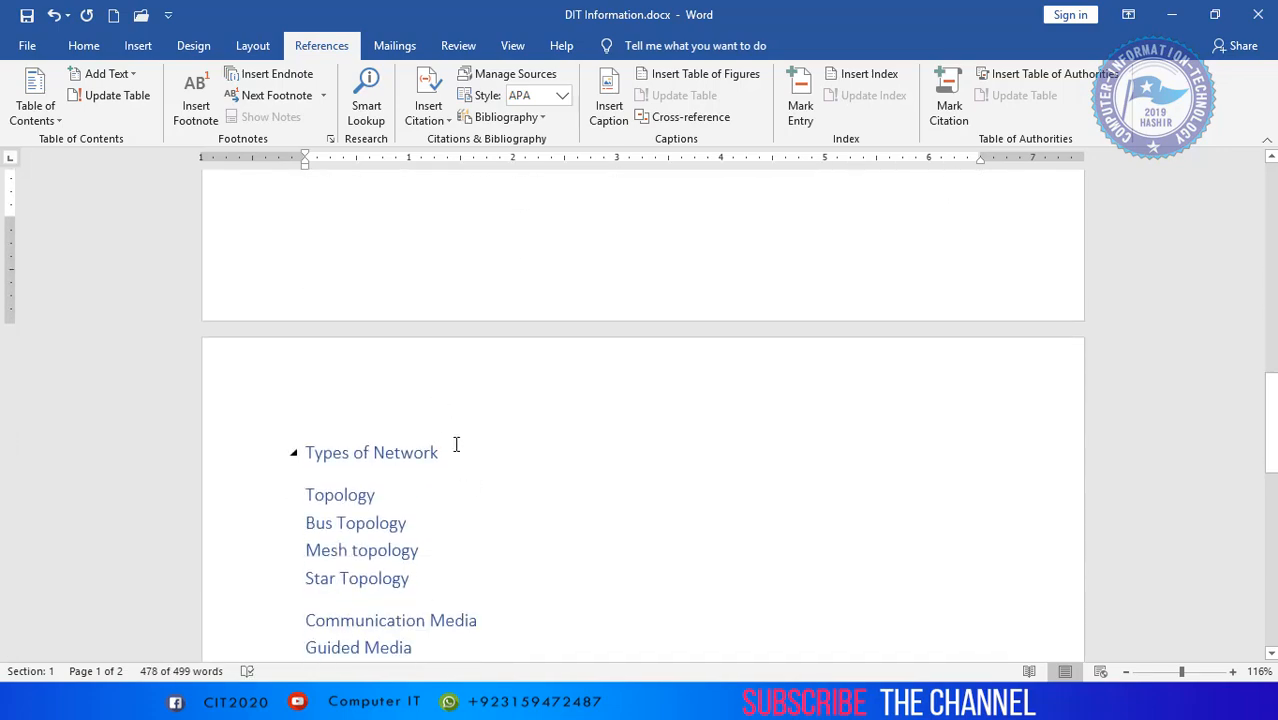
click(456, 444)
key(Return)
key(ctrl+v)
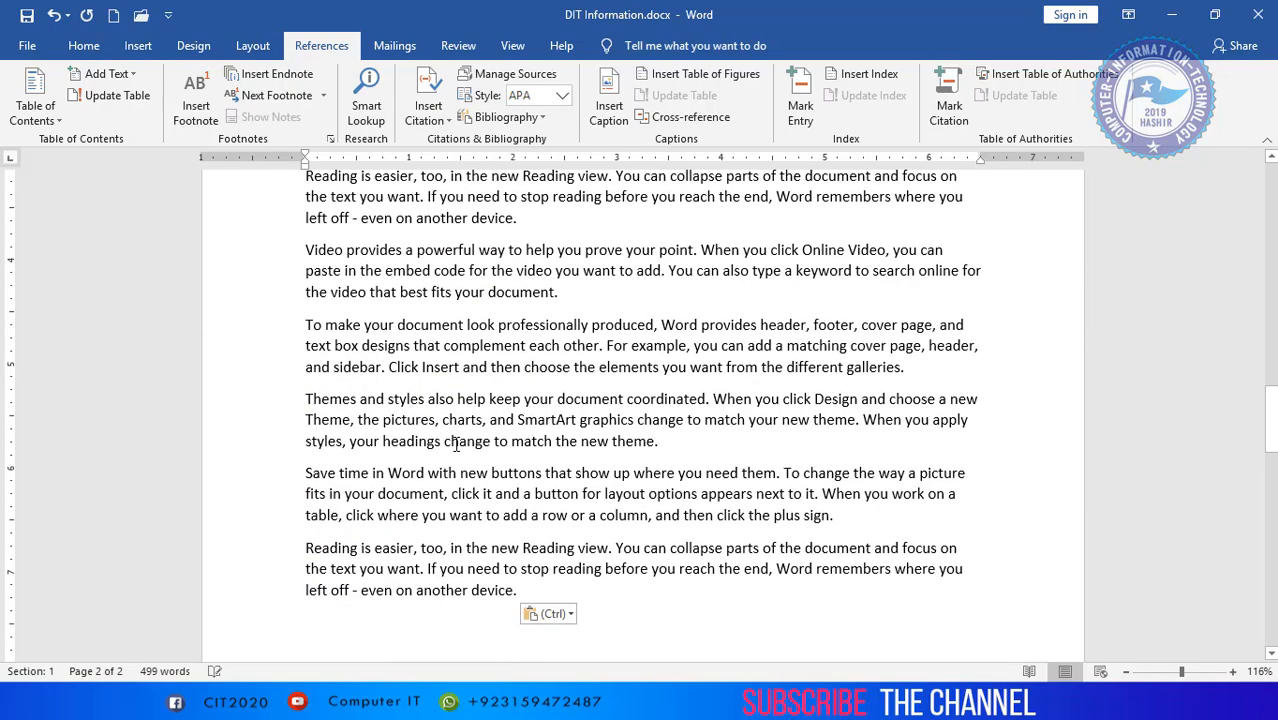
key(ctrl+v)
- Remove the stray backslash before Bus Topology and paste the sample paragraphs under the Topology heading
scroll(456, 444, down, 2)
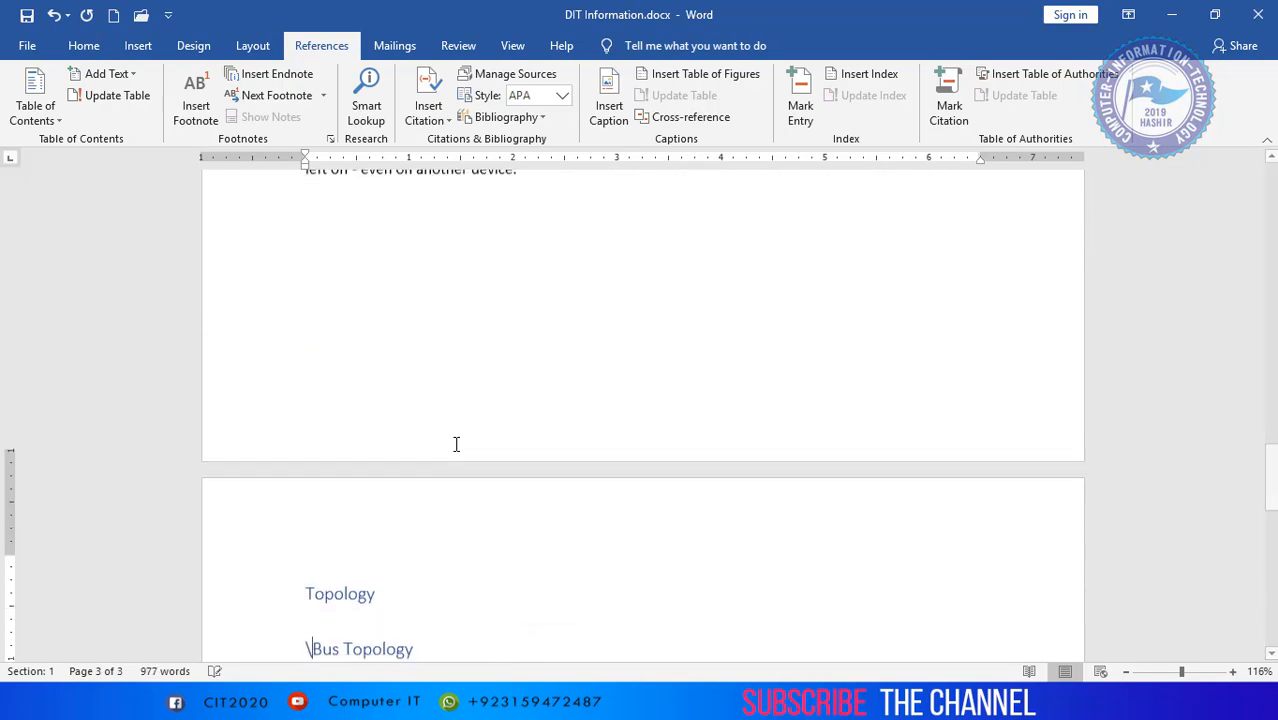
key(BackSpace)
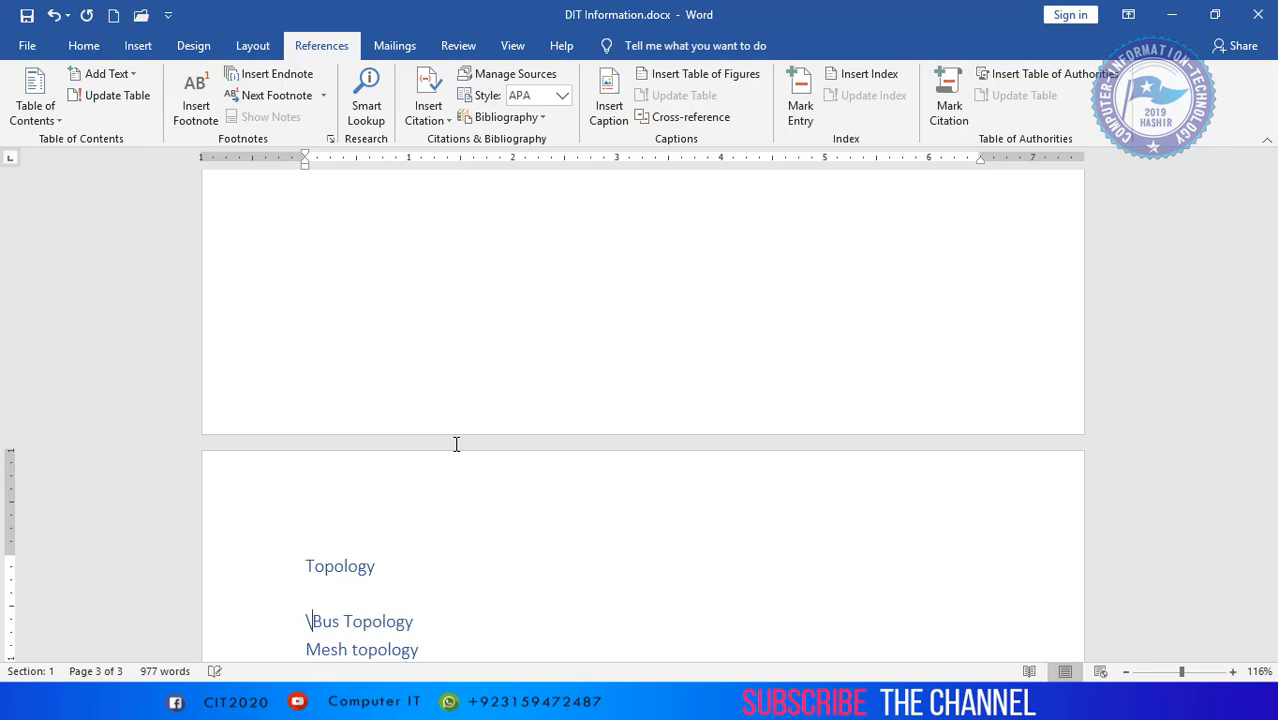
key(ctrl+v)
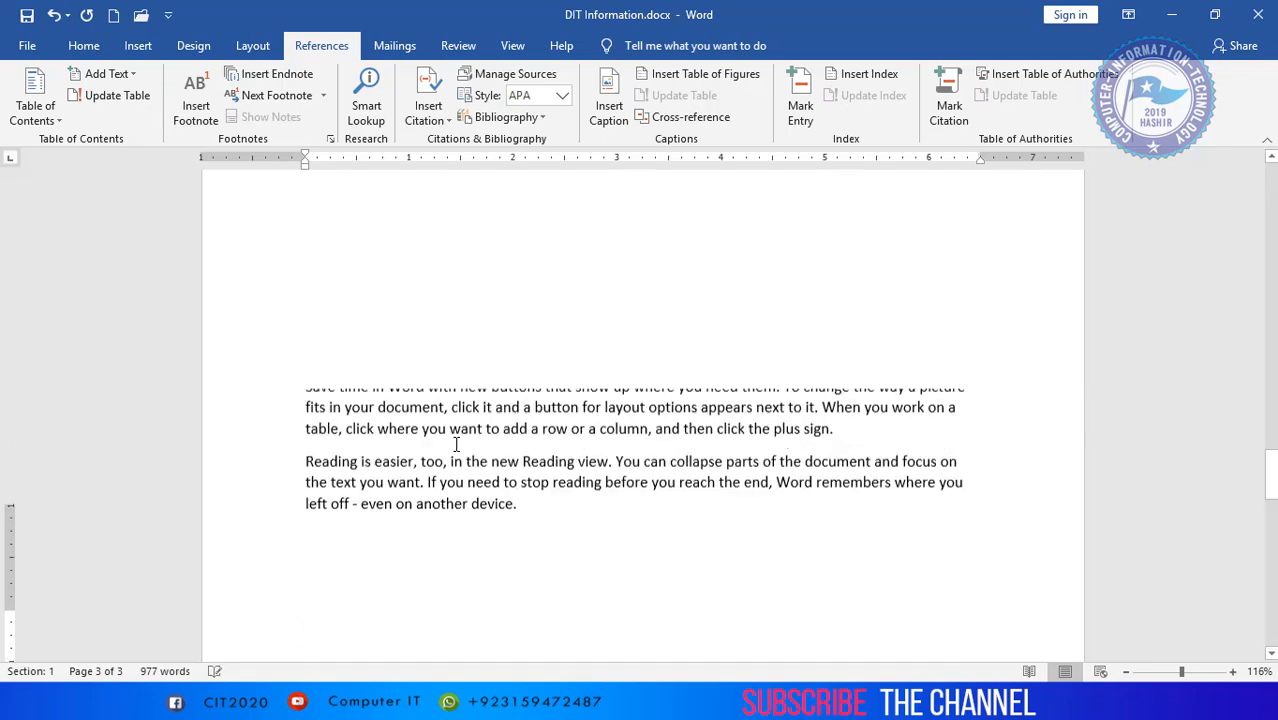
key(Down)
- Paste the sample paragraphs under the Bus Topology heading and under the Mesh topology heading
key(Down)
key(ctrl+v)
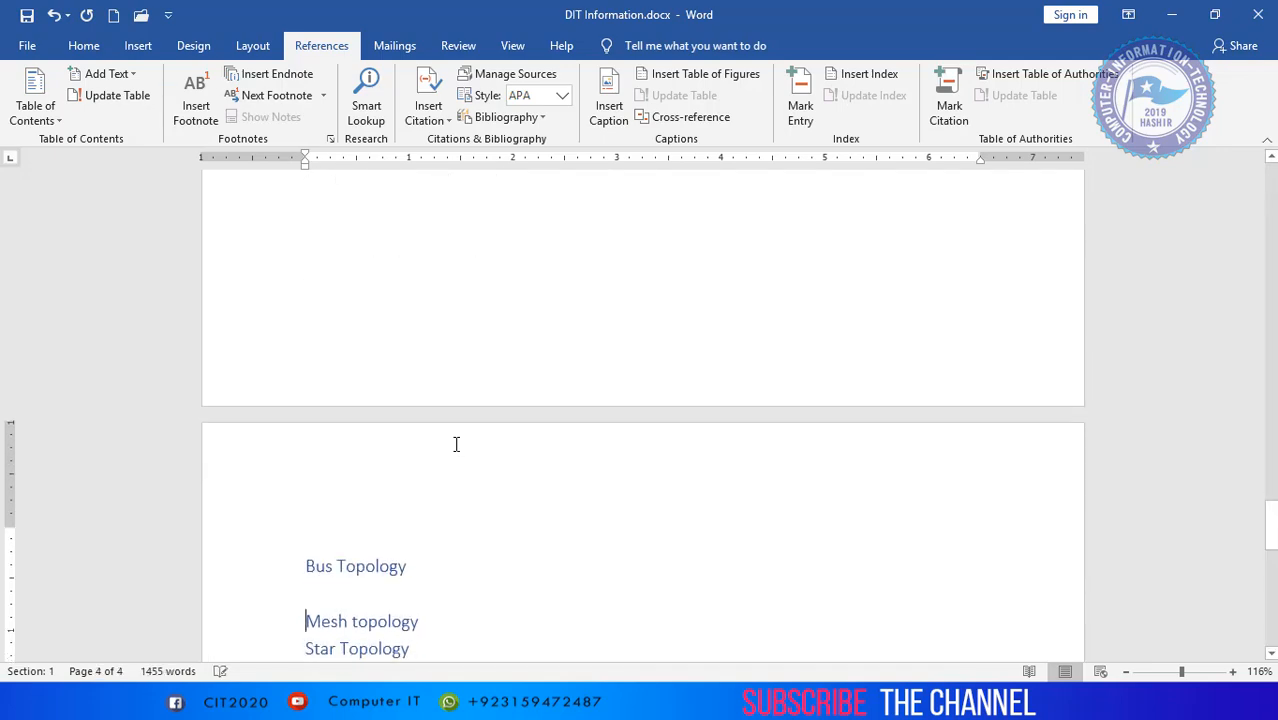
key(ctrl+v)
key(Down)
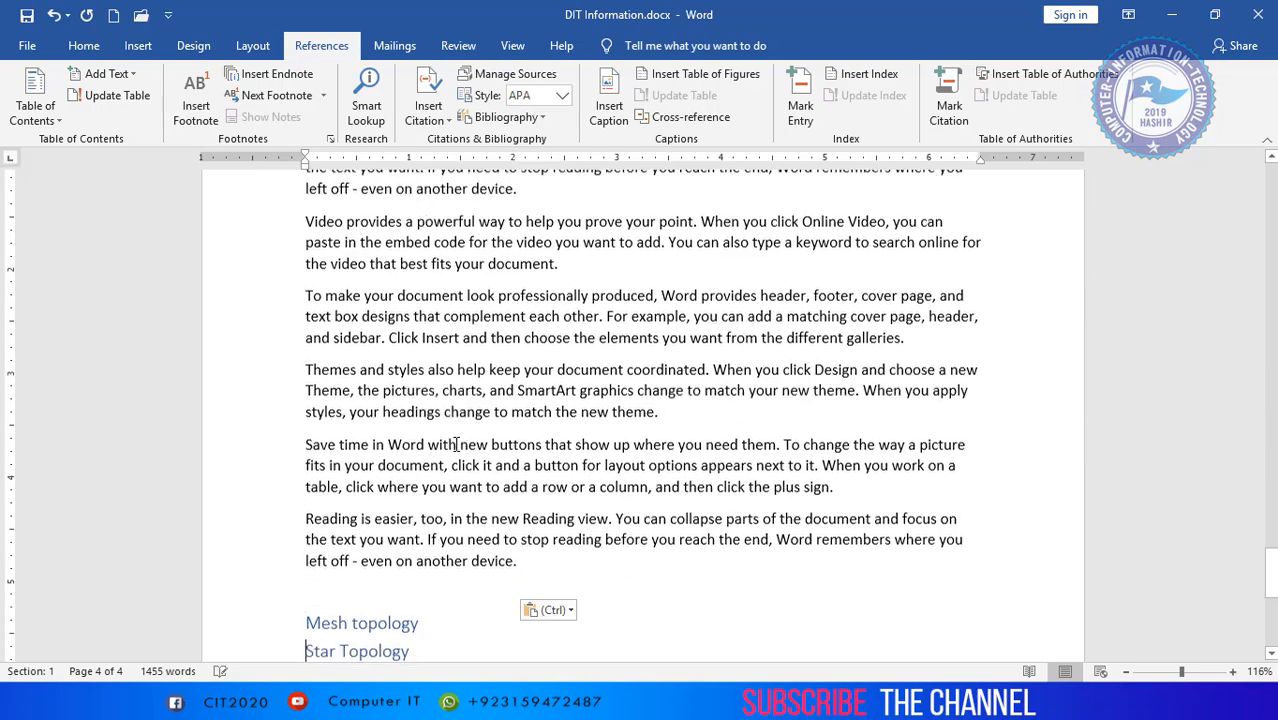
key(Return)
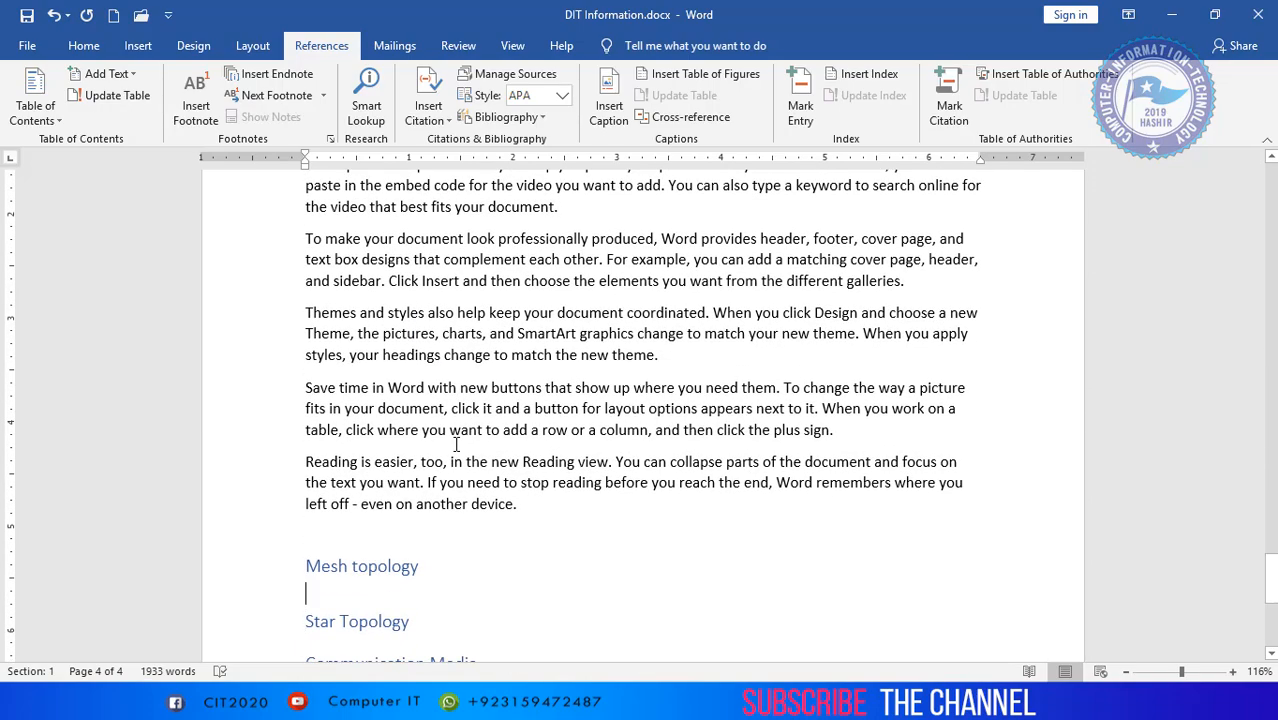
key(Up)
key(ctrl+v)
key(Down)
key(Down)
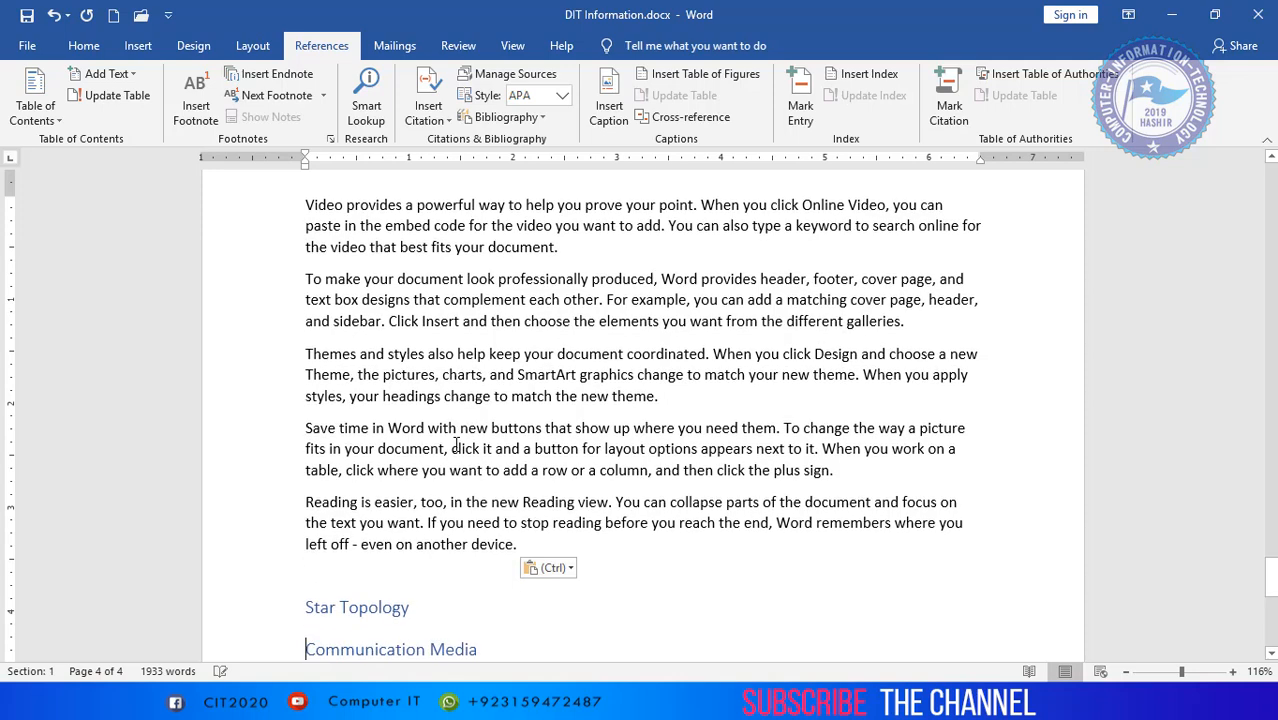
- Paste the sample paragraphs under the Star Topology heading and under the Communication Media heading
key(Return)
key(Up)
key(ctrl+v)
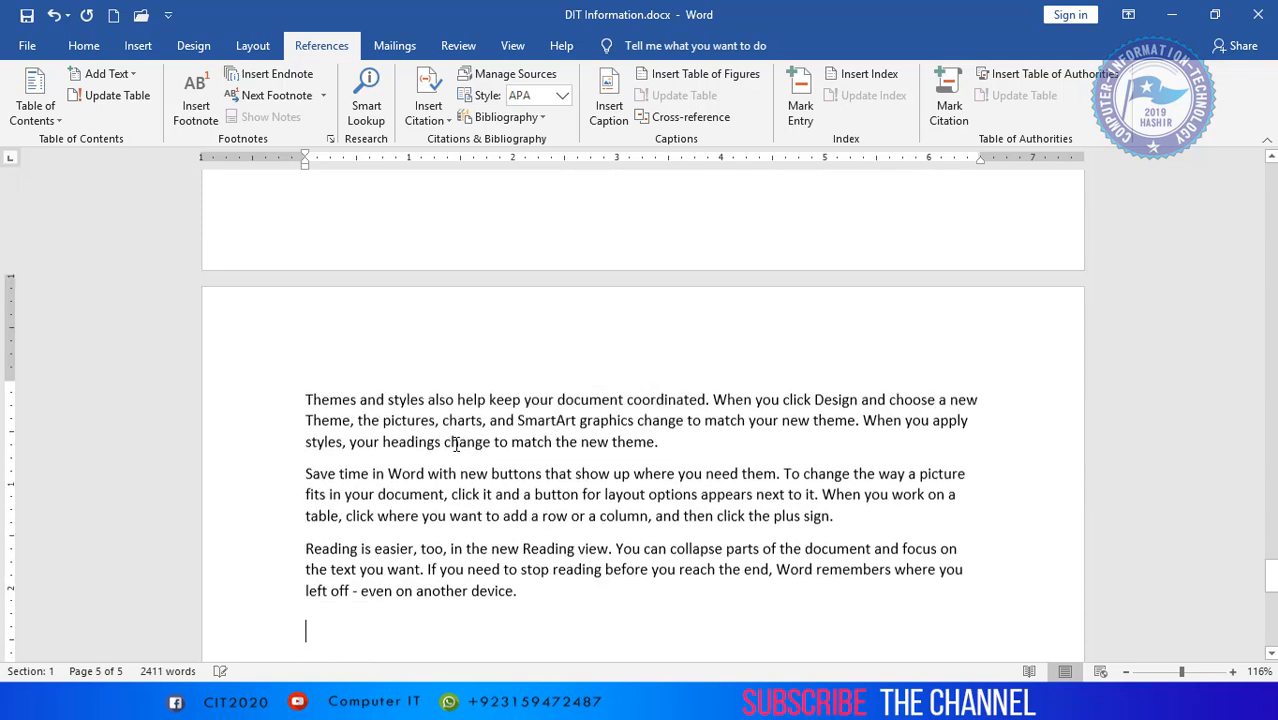
key(Return)
key(Up)
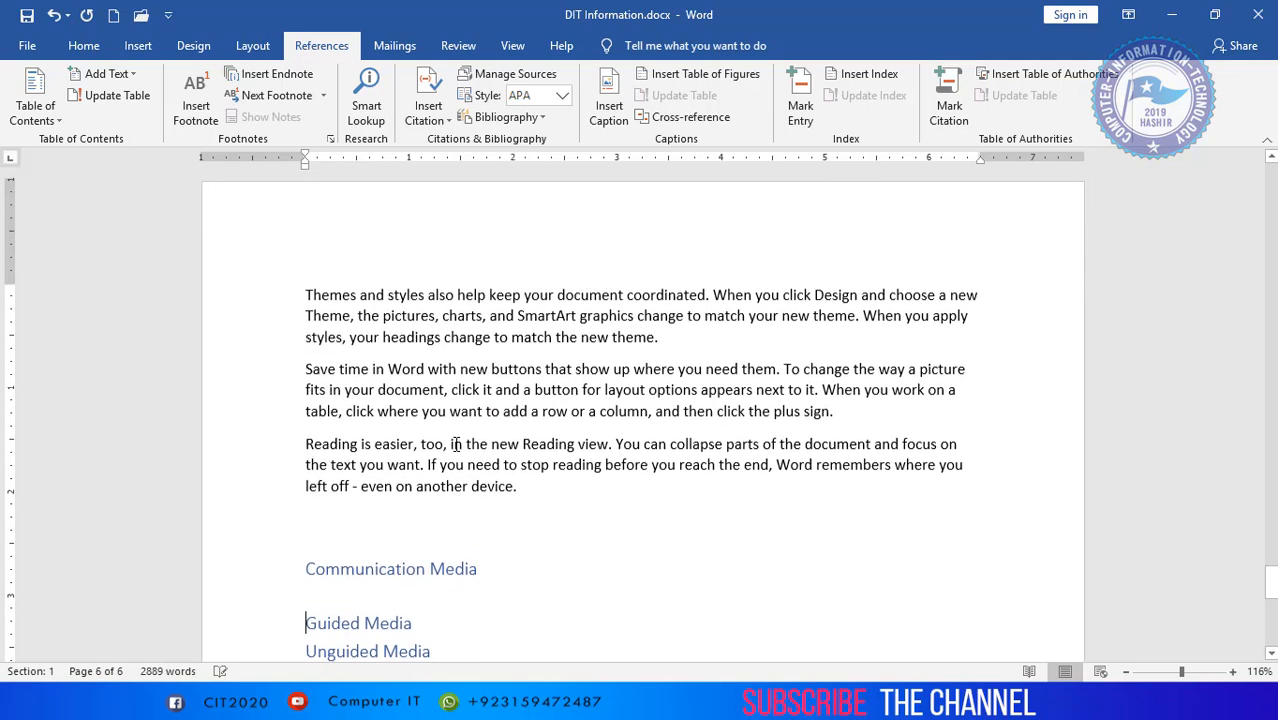
key(ctrl+v)
key(Down)
key(Down)
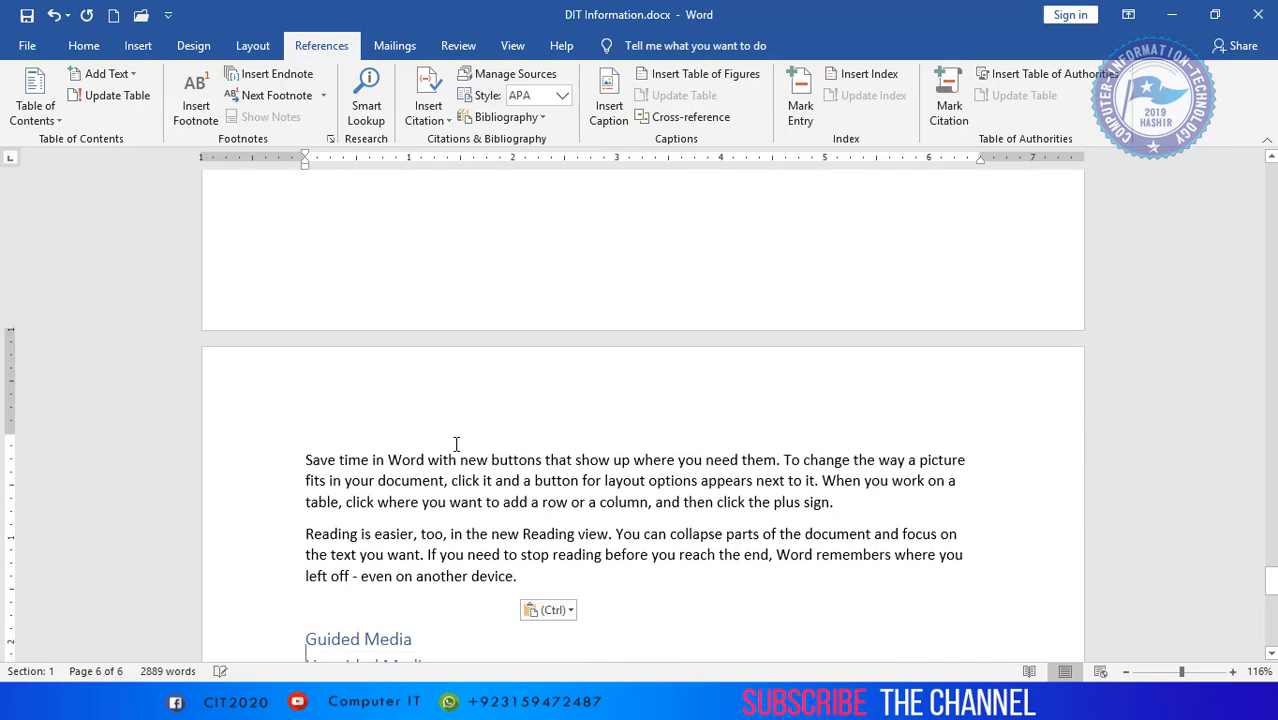
- Paste the sample paragraphs under the Guided Media heading and under the Unguided Media heading
key(Return)
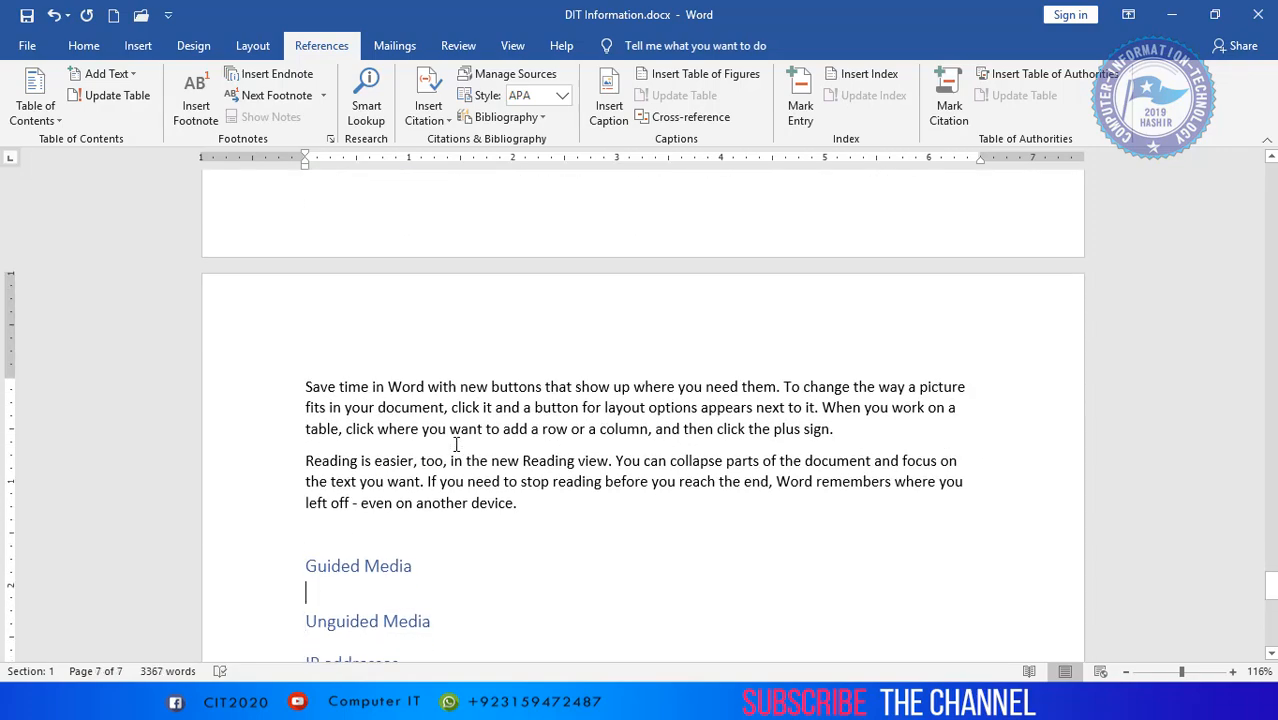
key(ctrl+v)
key(Down)
key(Down)
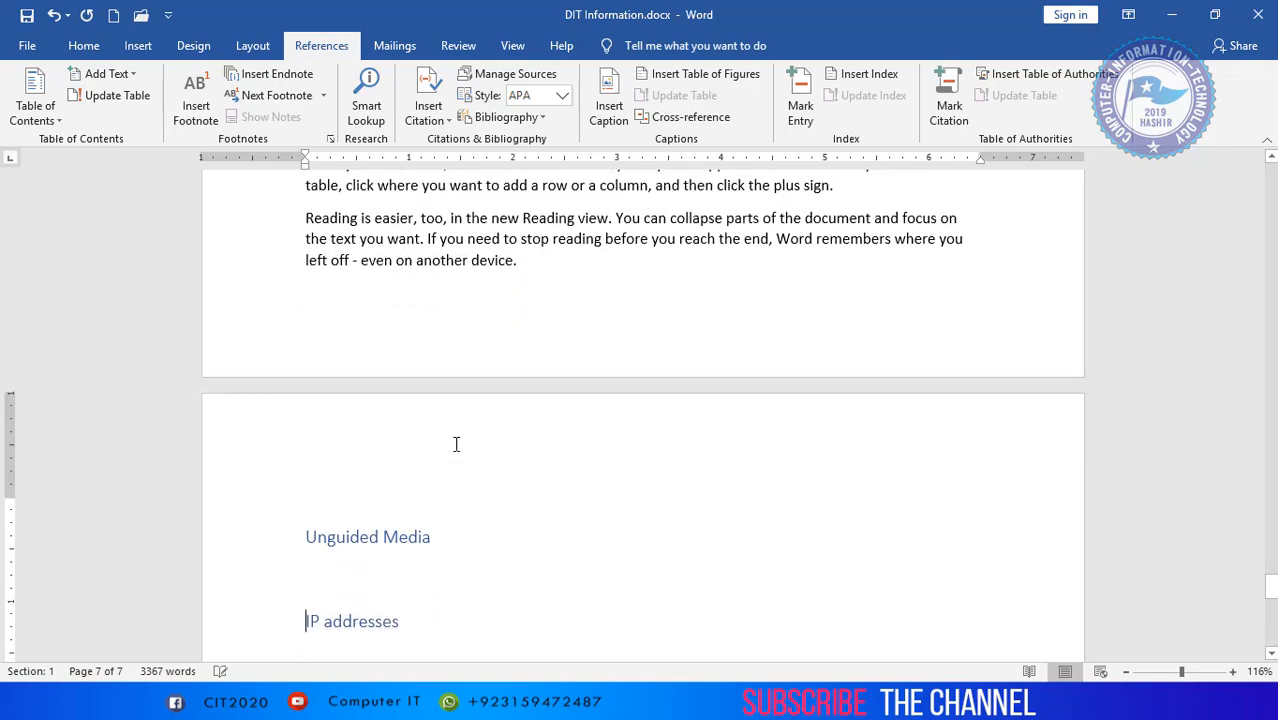
key(Up)
key(ctrl+v)
key(Down)
key(Down)
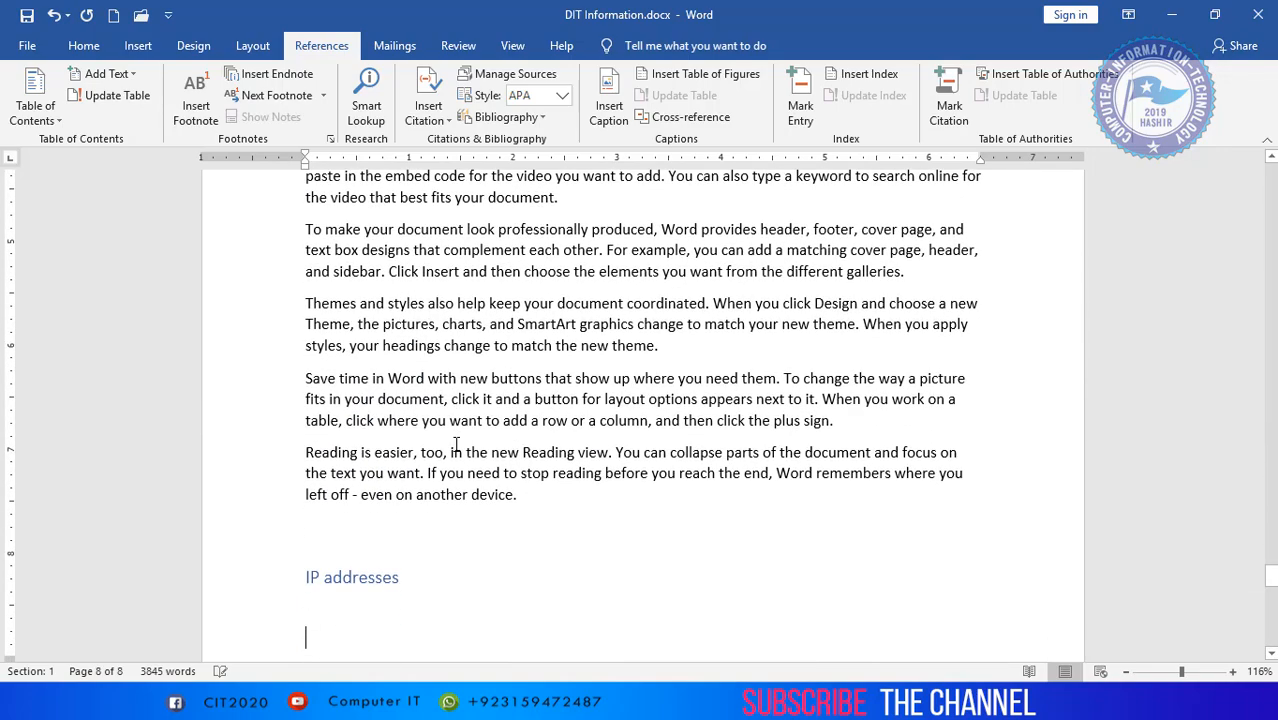
- Paste the sample paragraphs under the IP addresses heading at the end of the document
key(Up)
key(ctrl+v)
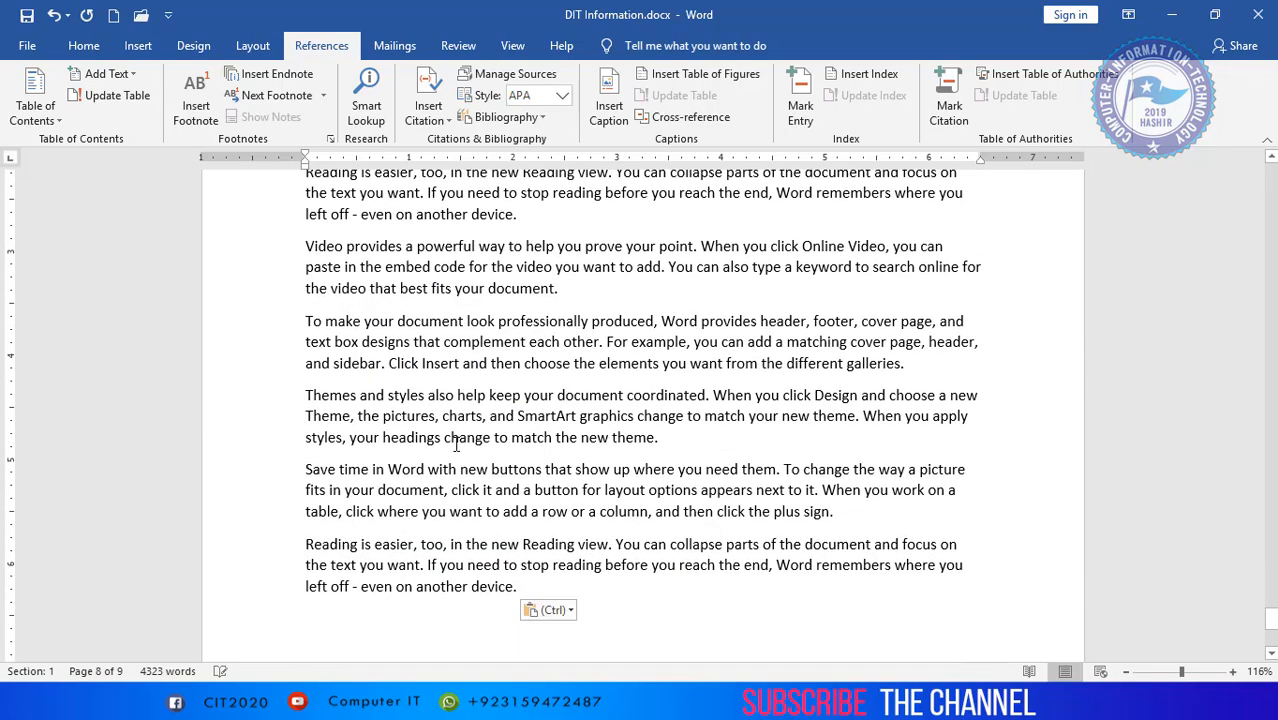
key(ctrl+v)
- Add a page break after the final paragraph and insert an Automatic Table 2 table of contents on the new page
key(ctrl+Return)
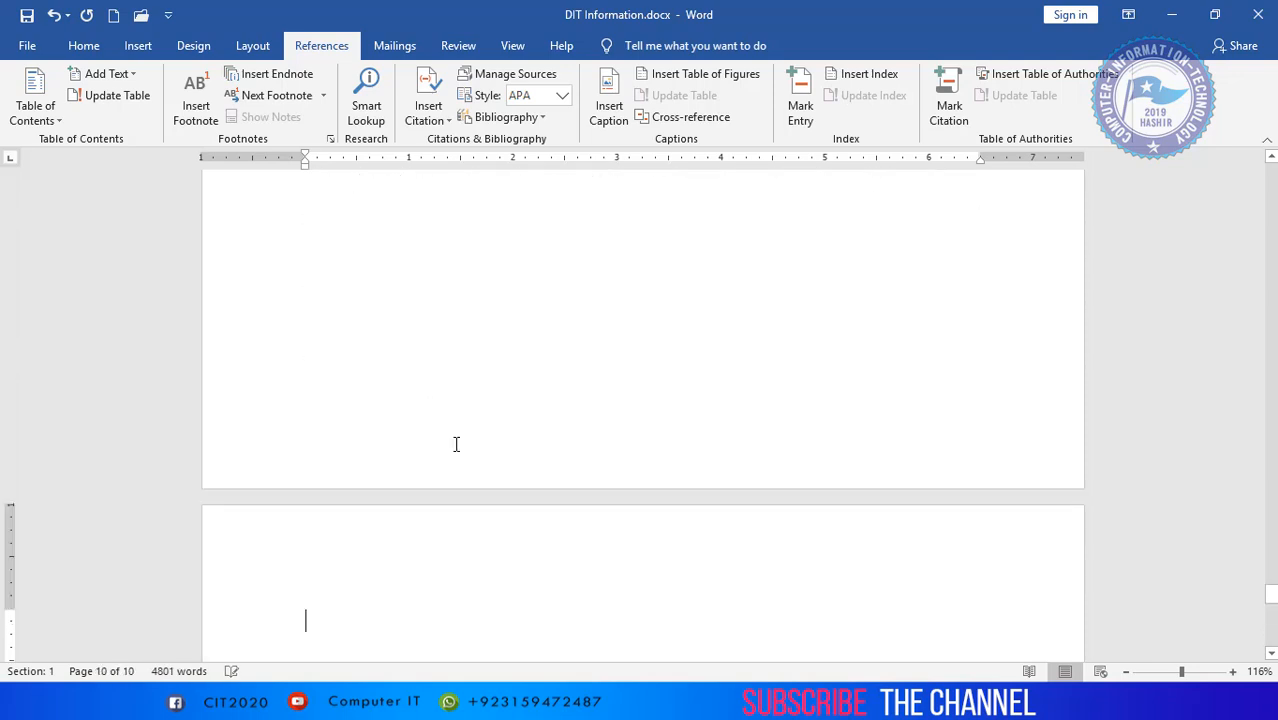
scroll(385, 583, down, 3)
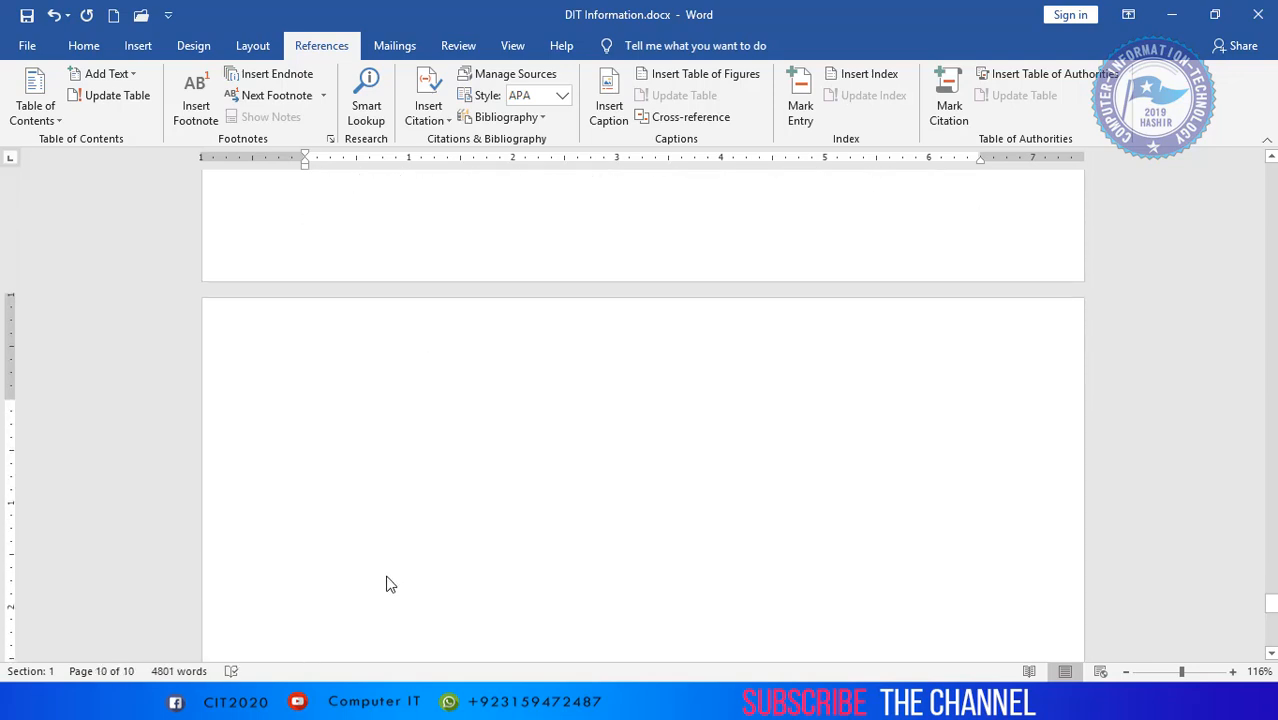
scroll(390, 584, down, 2)
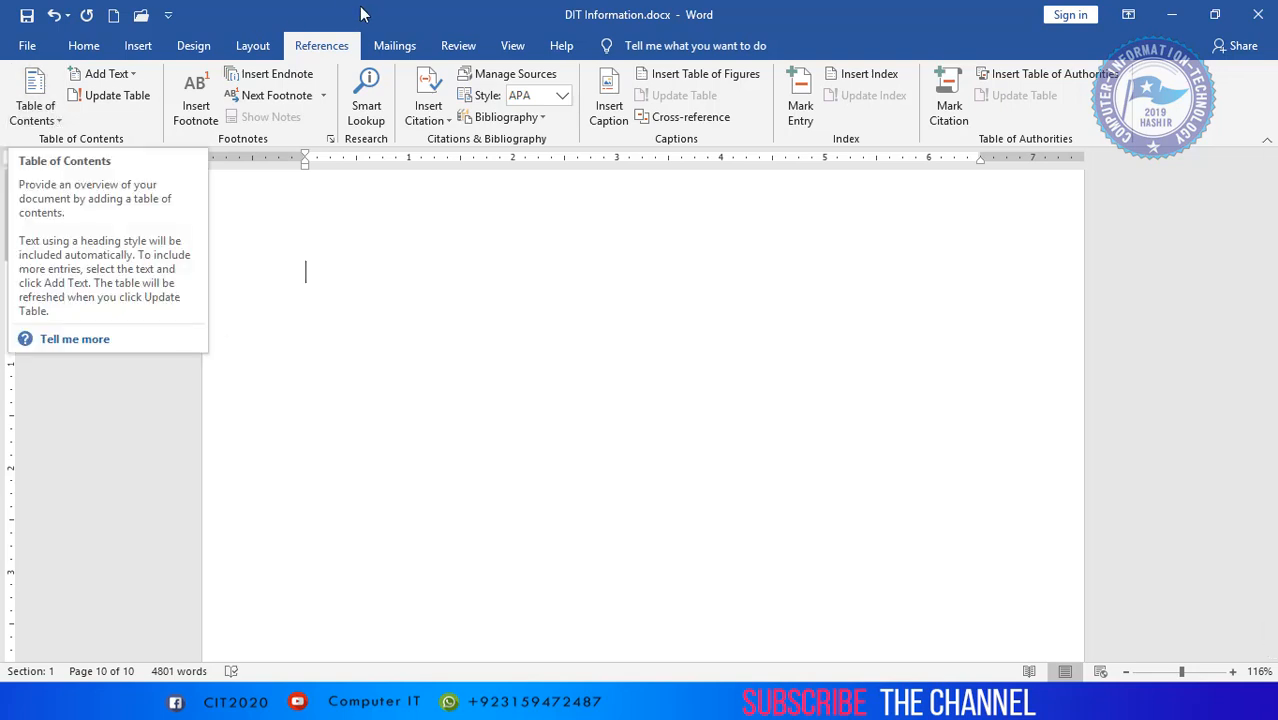
click(55, 125)
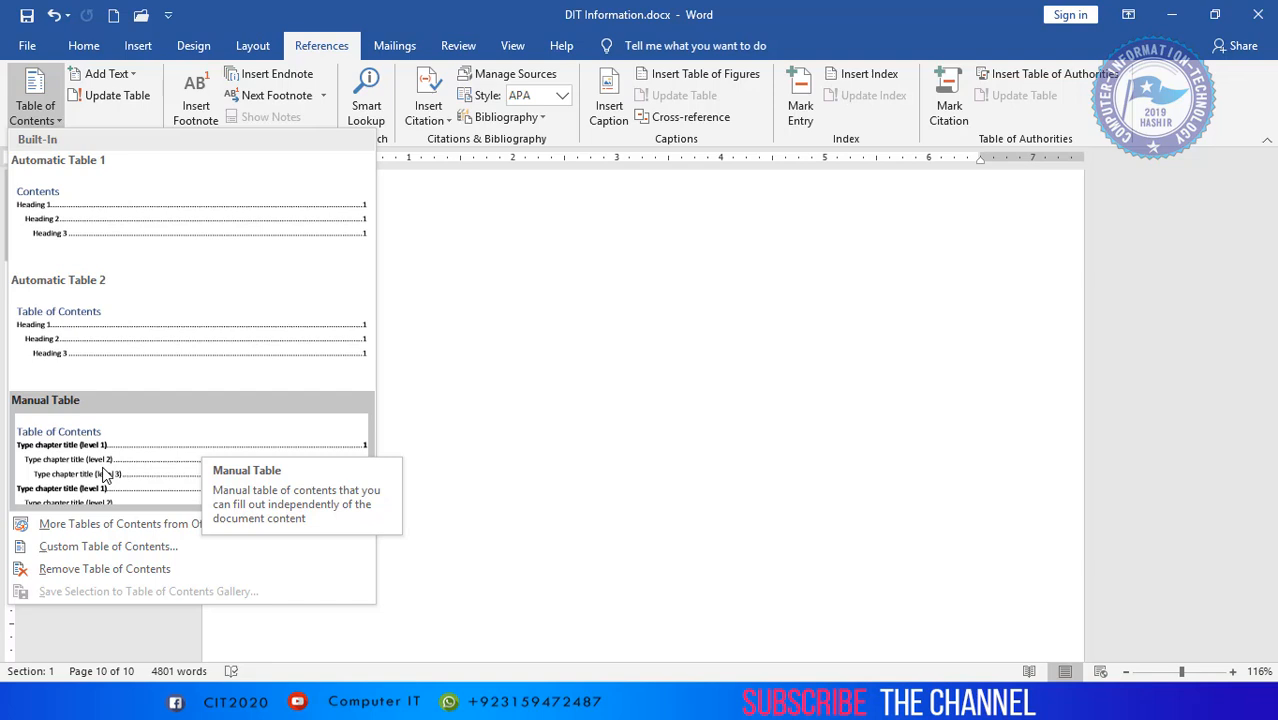
click(136, 358)
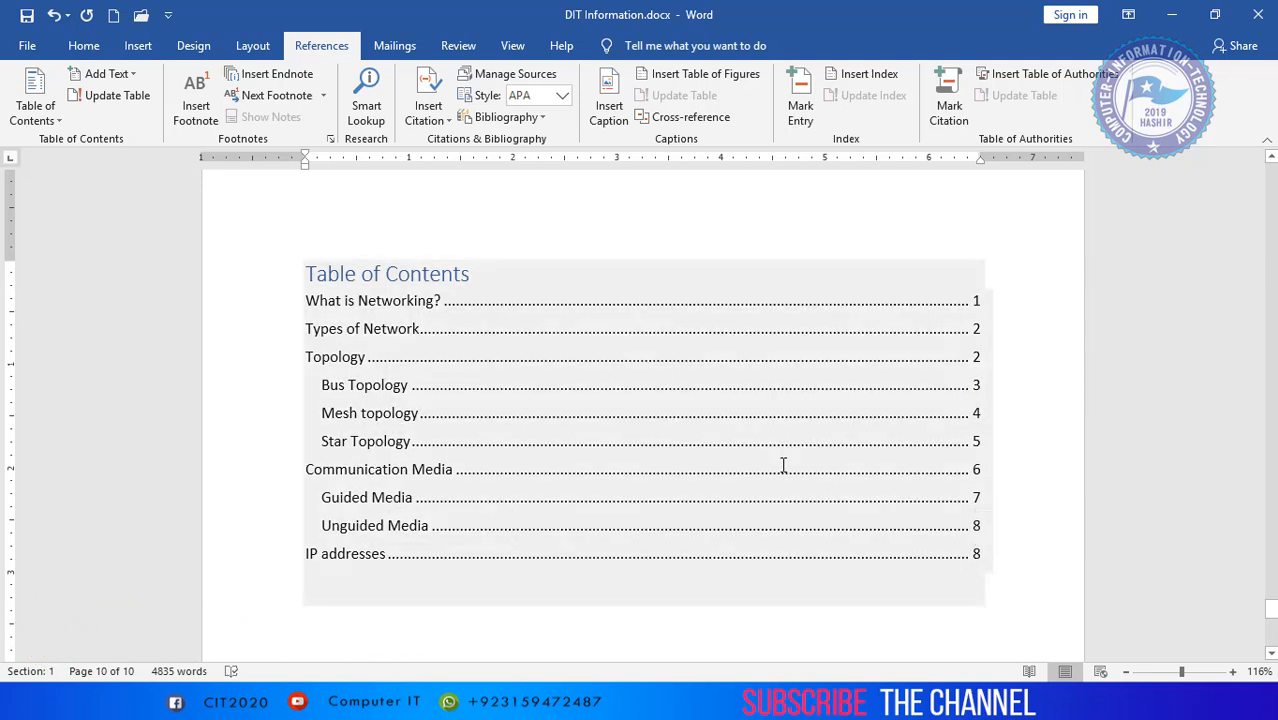
- Add the line IPV4 below the last paragraph before the table of contents and format it as a Level 2 heading
scroll(662, 371, up, 4)
scroll(662, 371, up, 12)
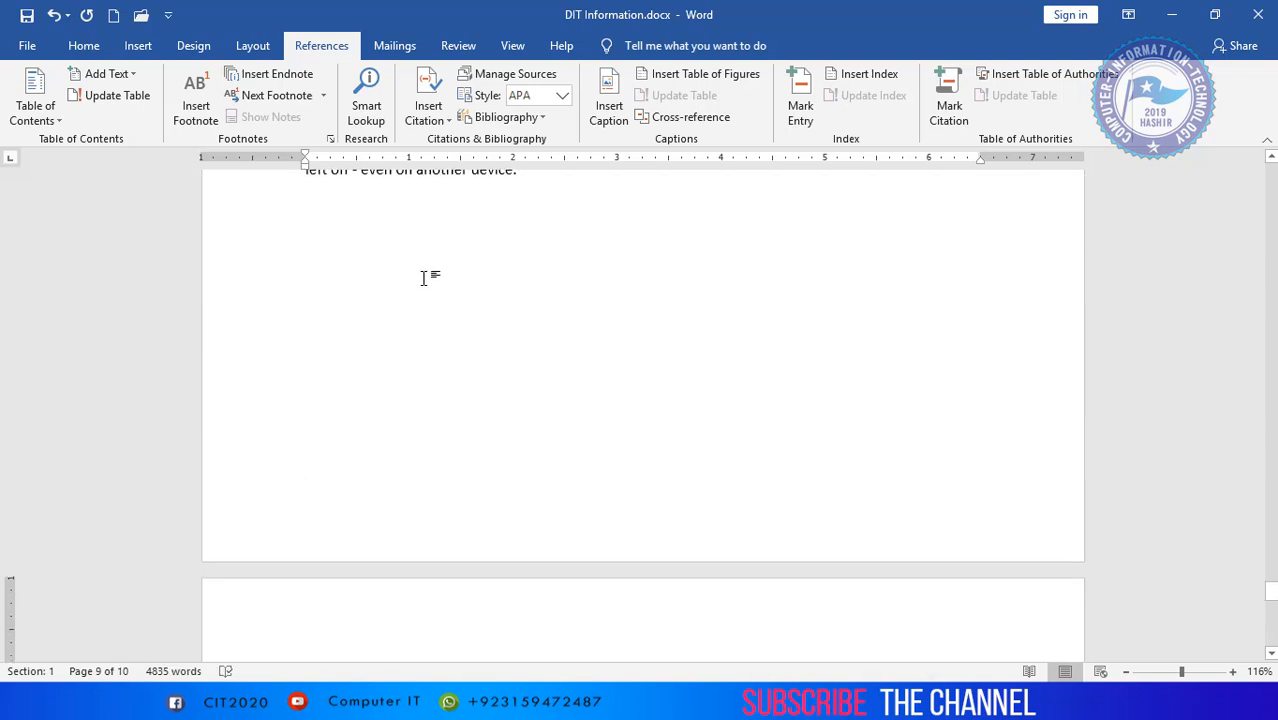
click(324, 295)
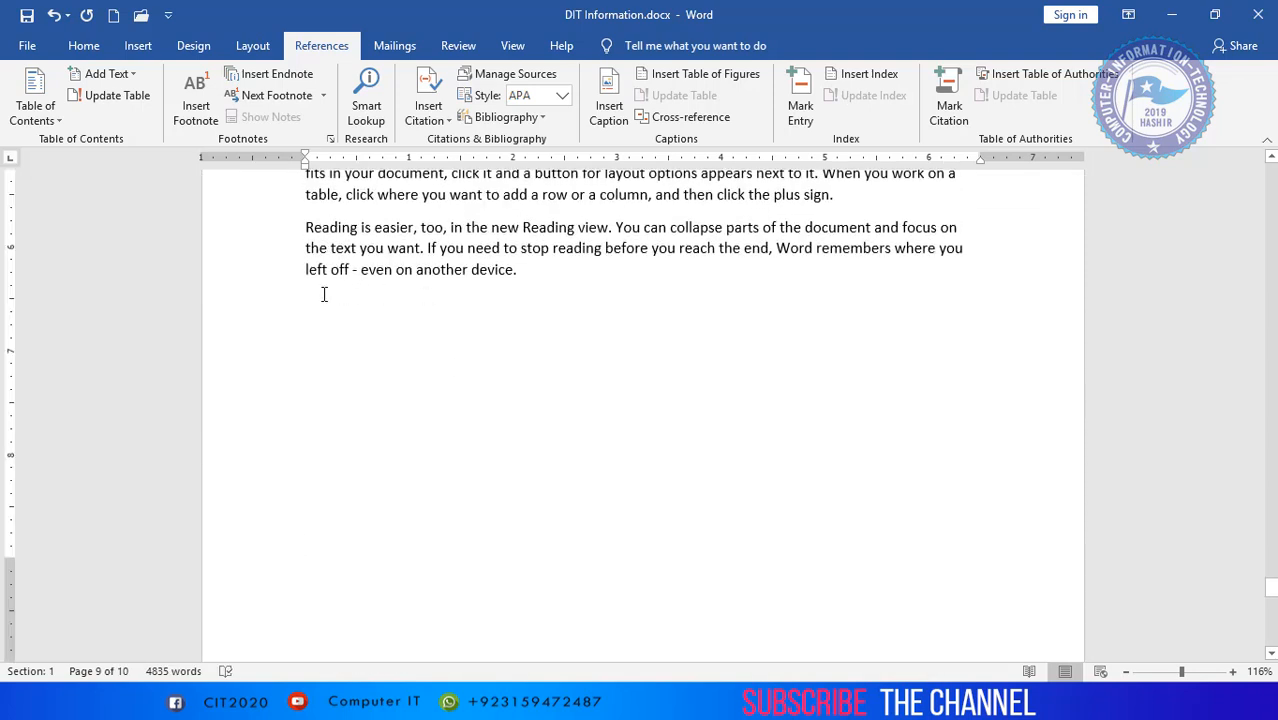
text(IPV4)
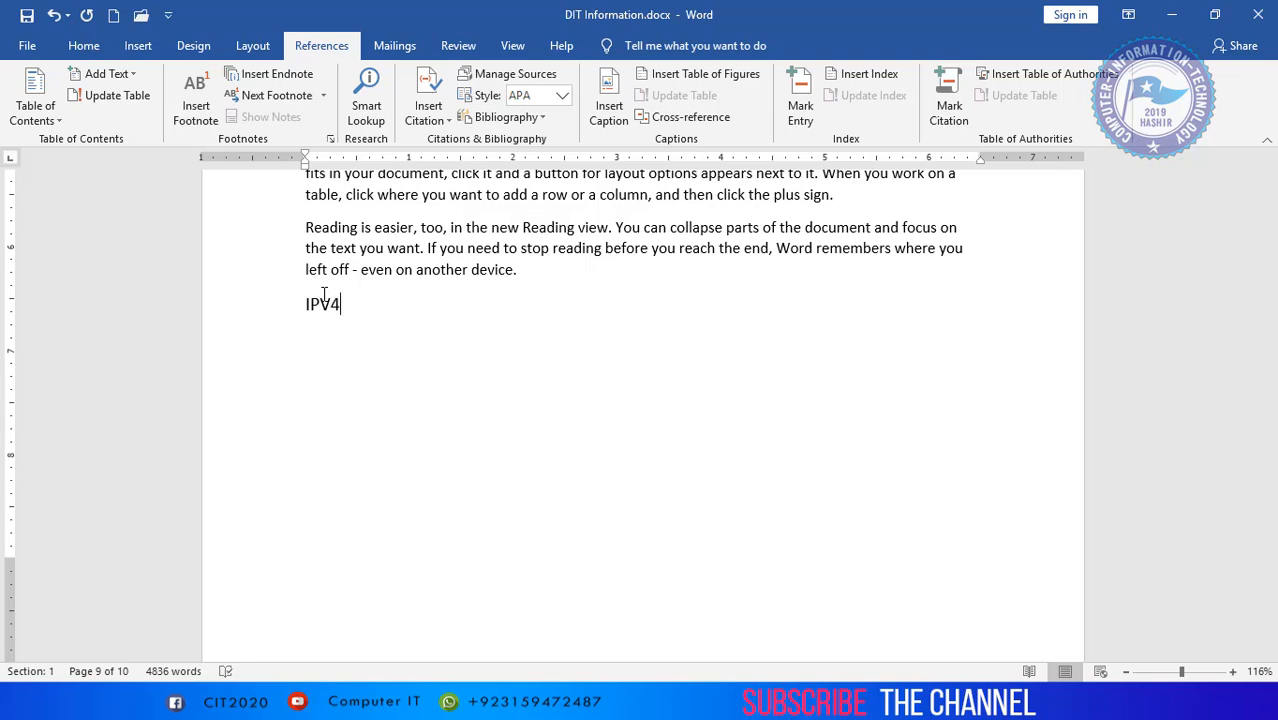
double_click(324, 295)
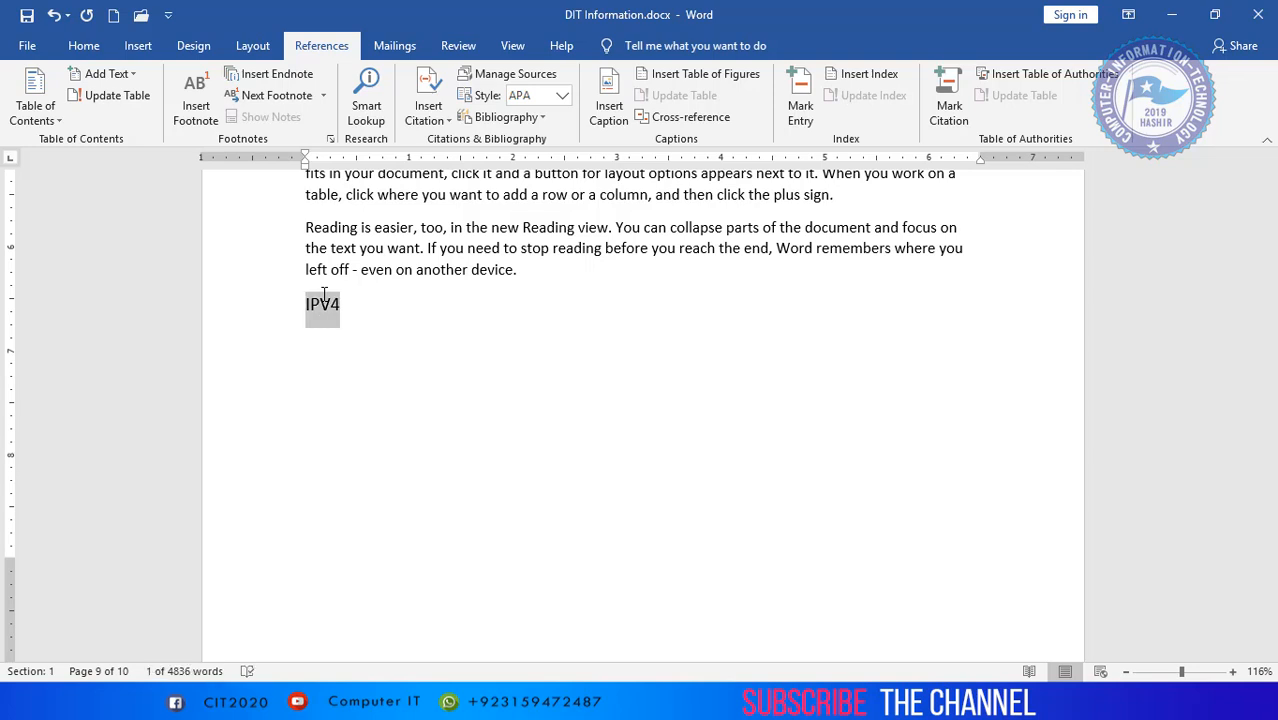
key(ctrl+alt+2)
click(368, 331)
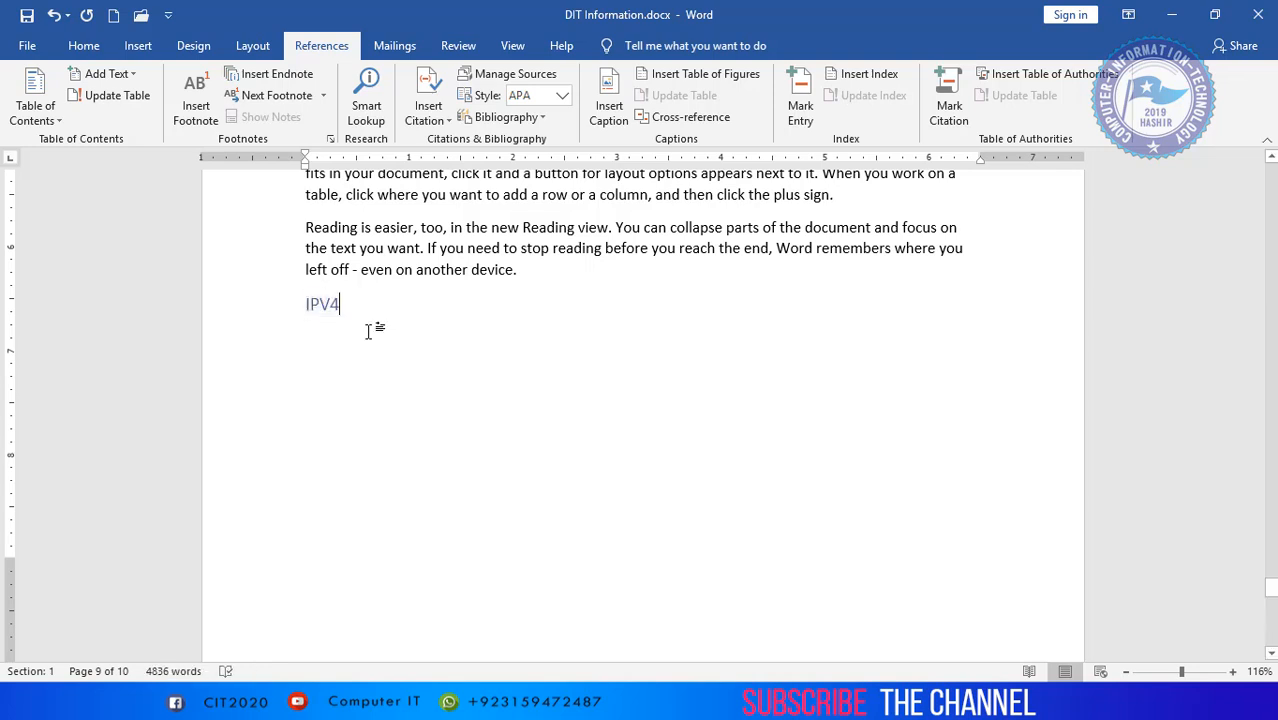
- Paste the sample paragraphs on a new line under the IPV4 heading
scroll(368, 331, down, 2)
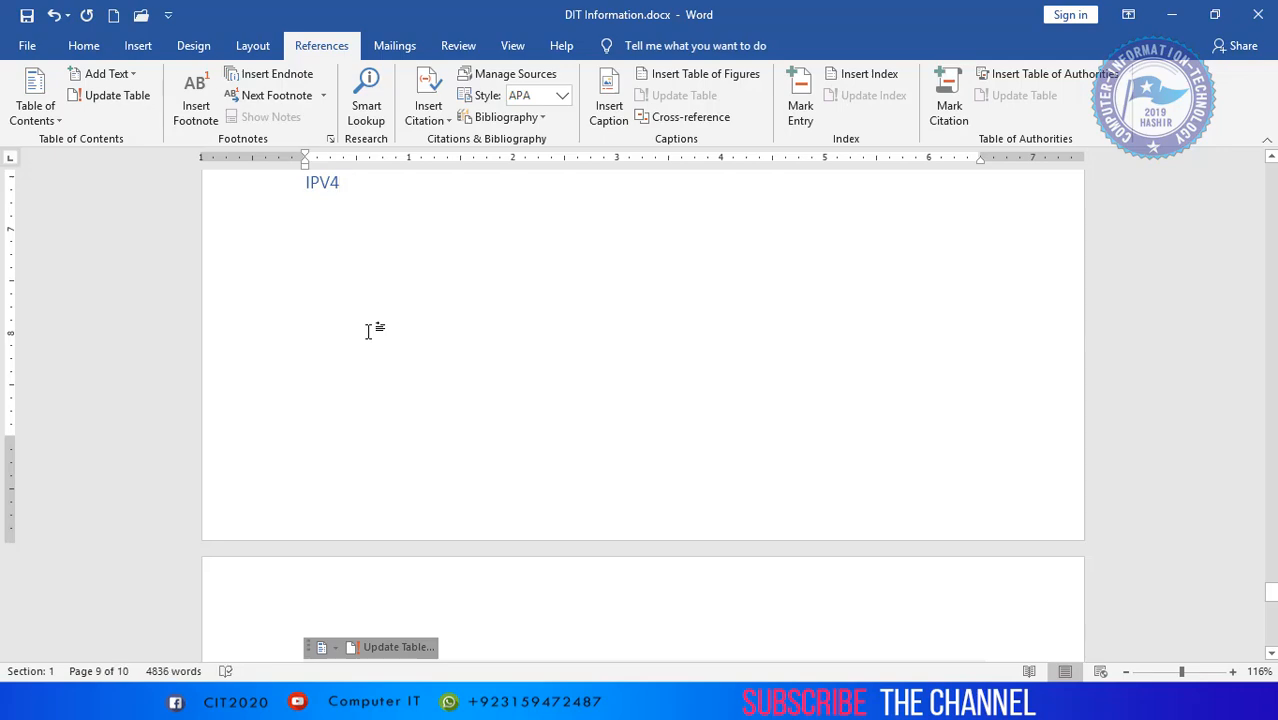
key(Return)
key(ctrl+v)
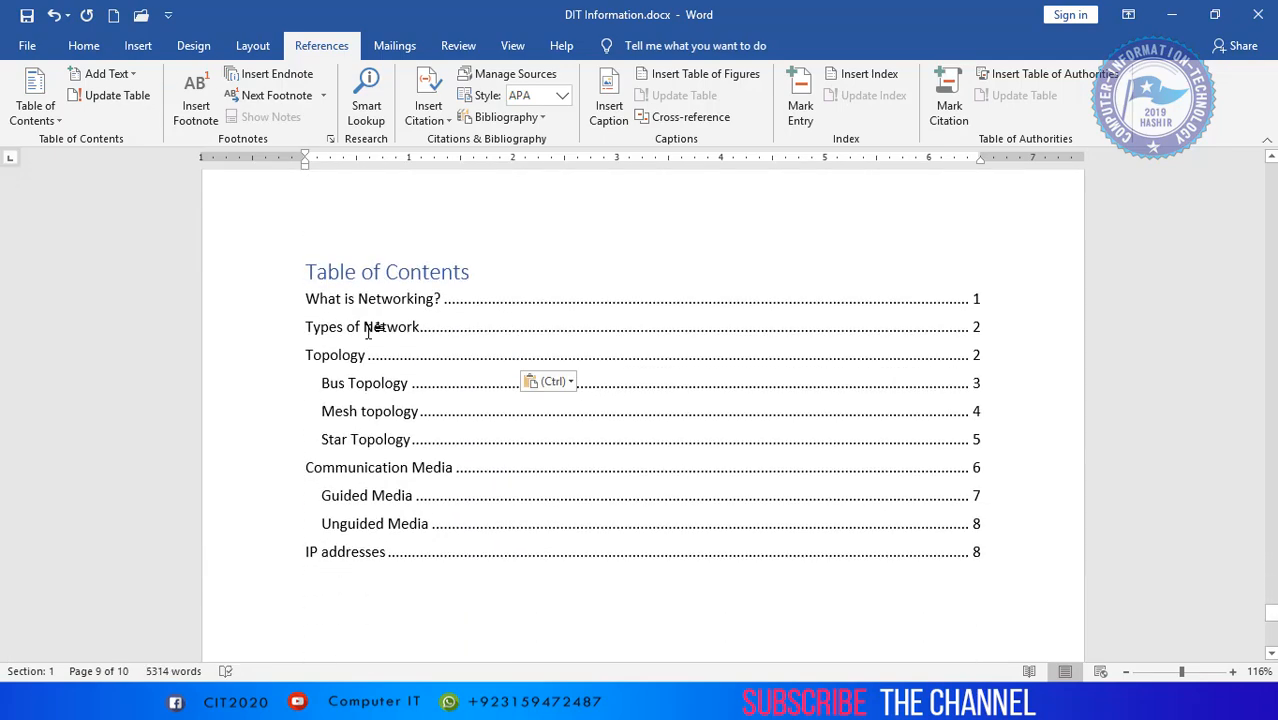
- Update the entire table of contents, not only its page numbers
click(394, 469)
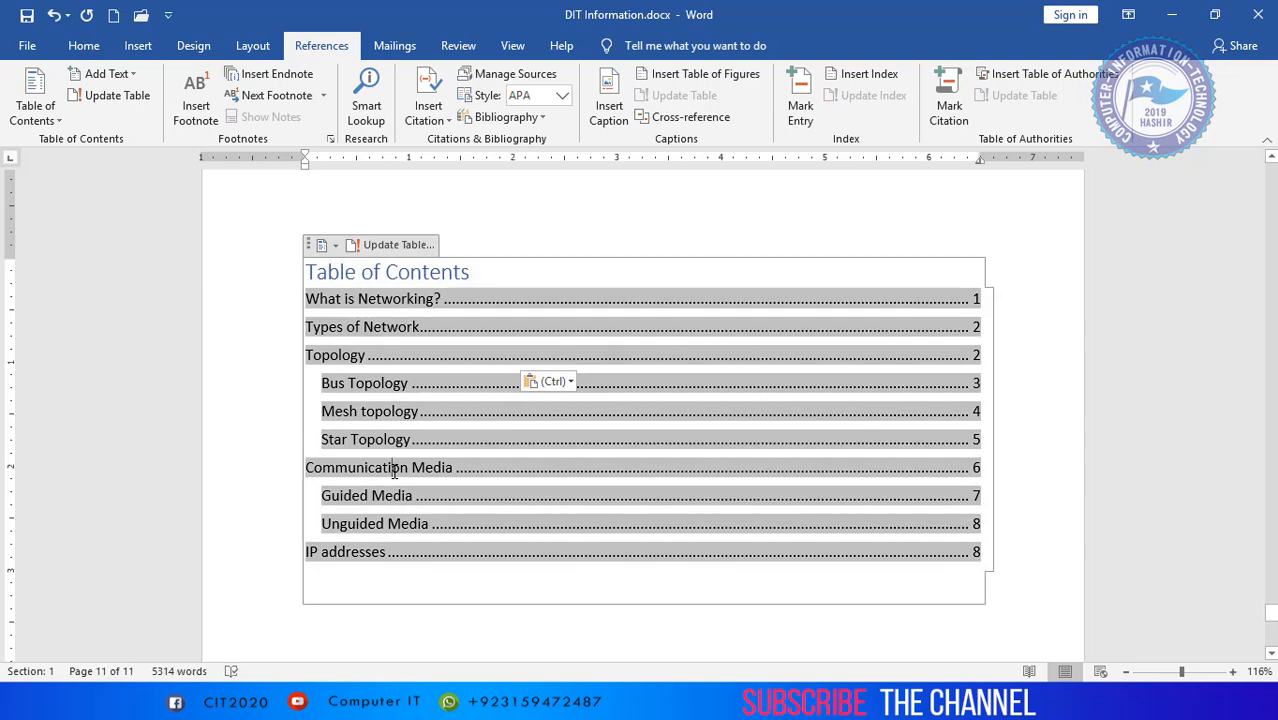
click(395, 247)
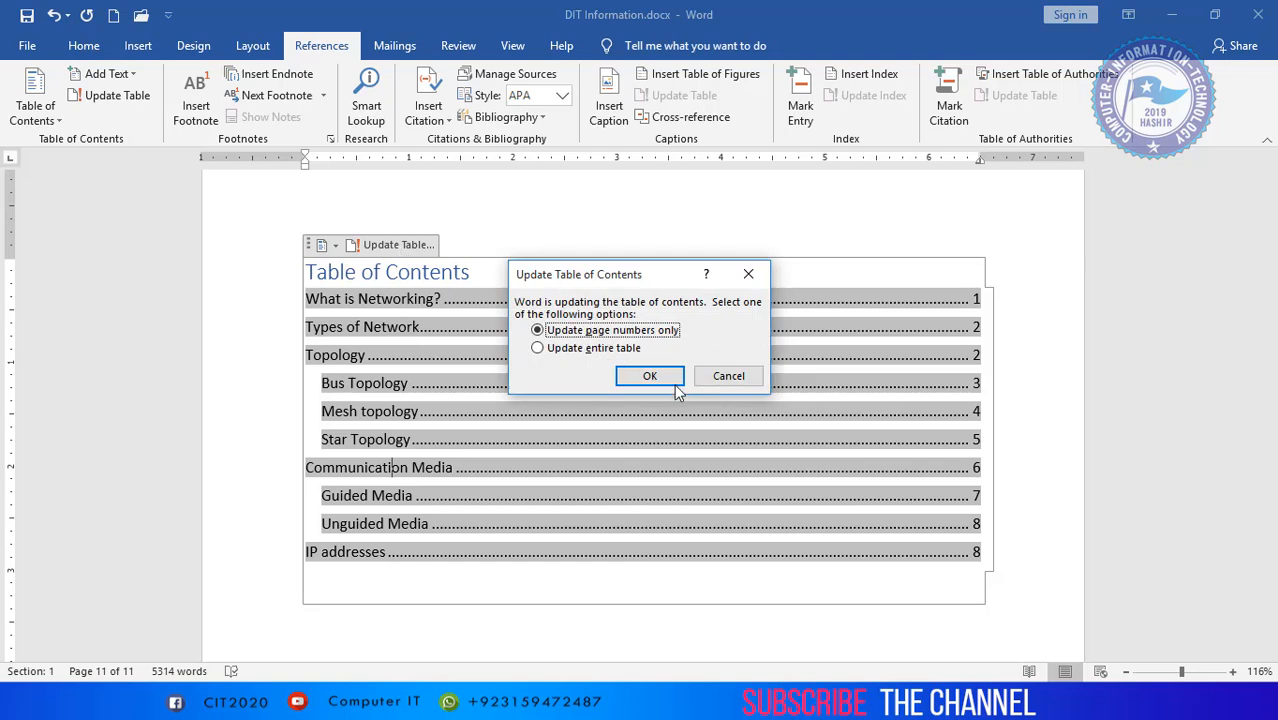
click(591, 348)
click(651, 380)
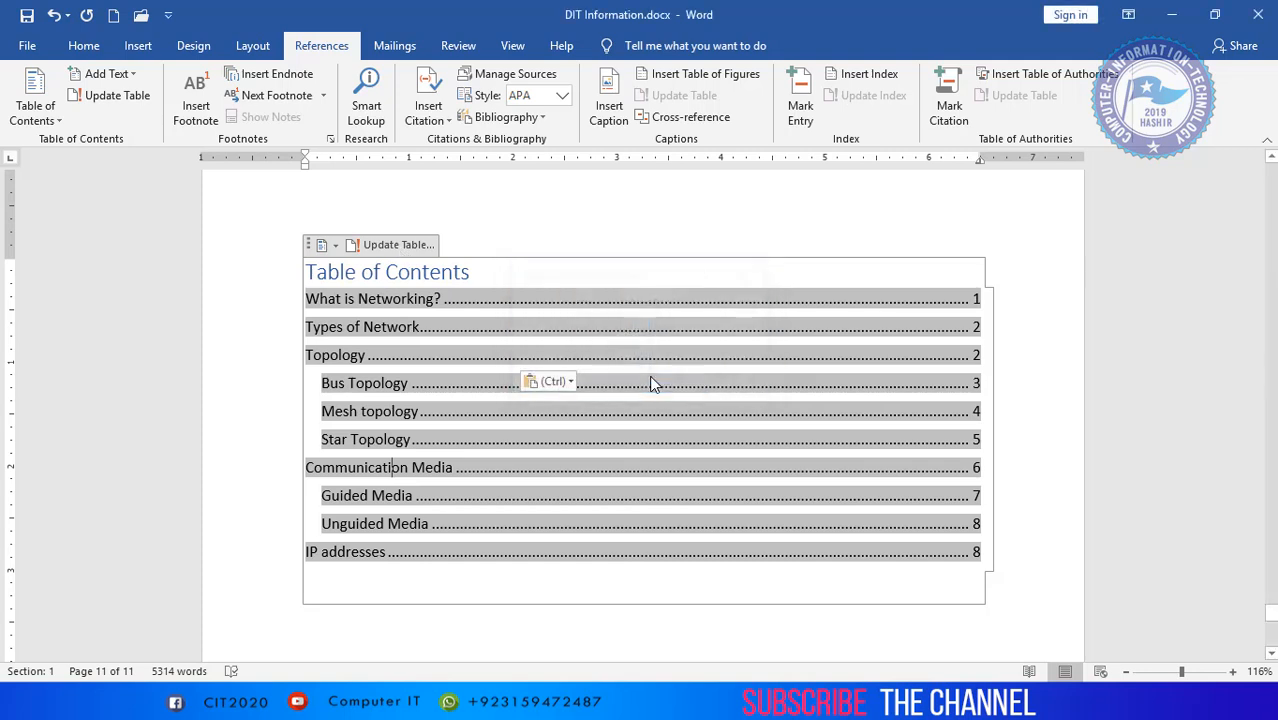